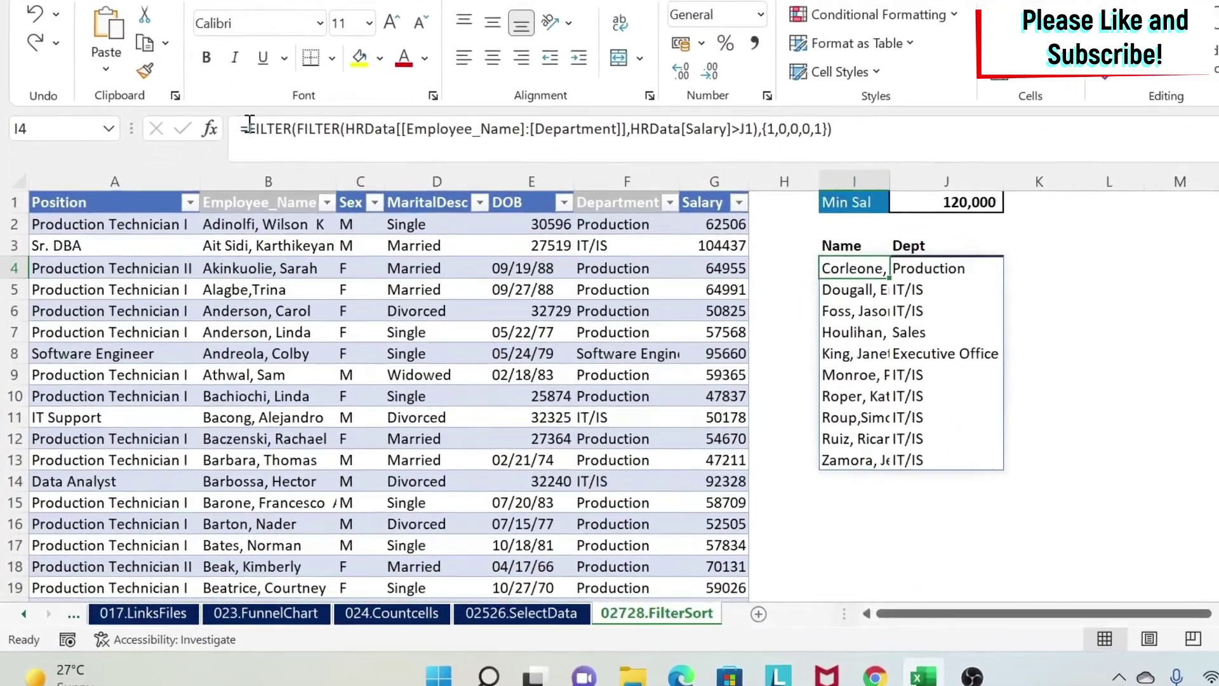
# Start editing the I4 formula that lists high earners' names and departments.
pyautogui.click(250, 124)
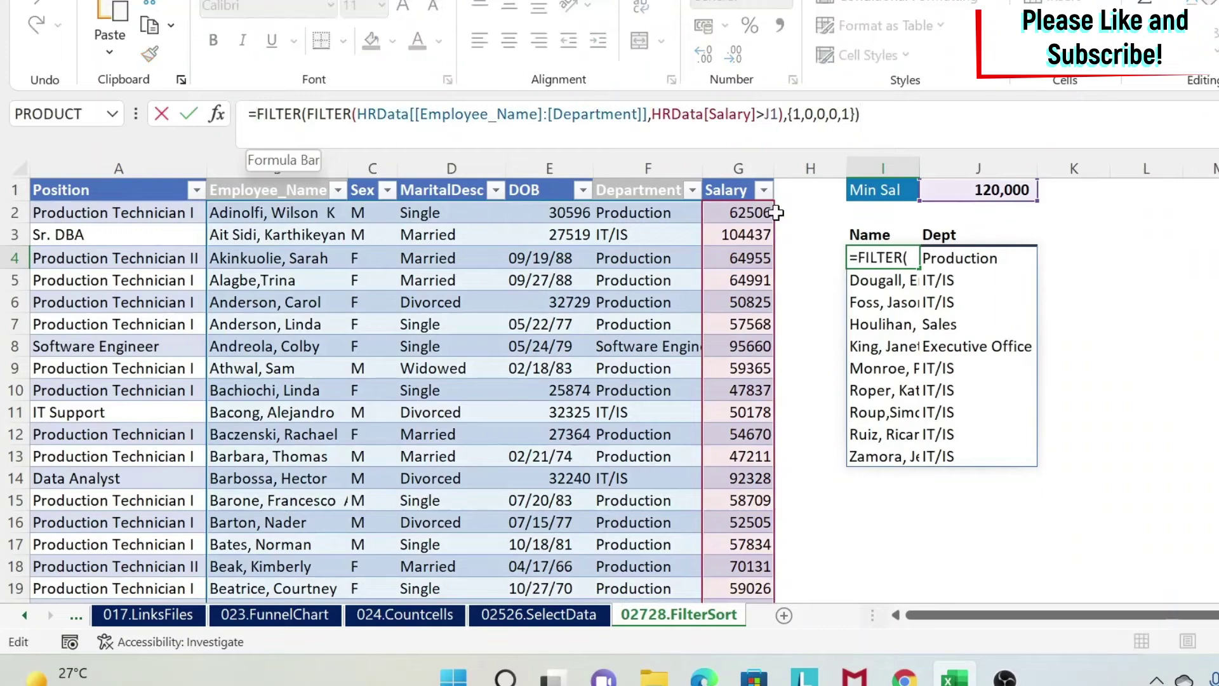
# Wrap the I4 formula in SORT by column 2 to order high earners by department.
pyautogui.write('sort(')
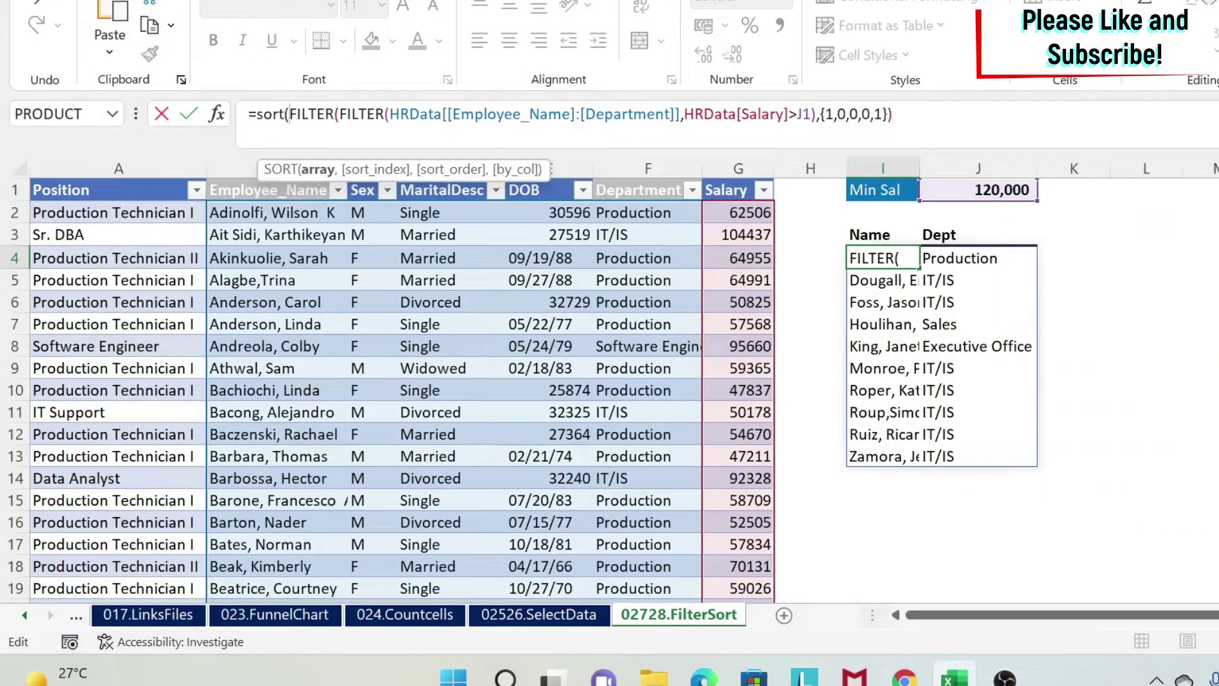
pyautogui.click(902, 104)
pyautogui.write(',')
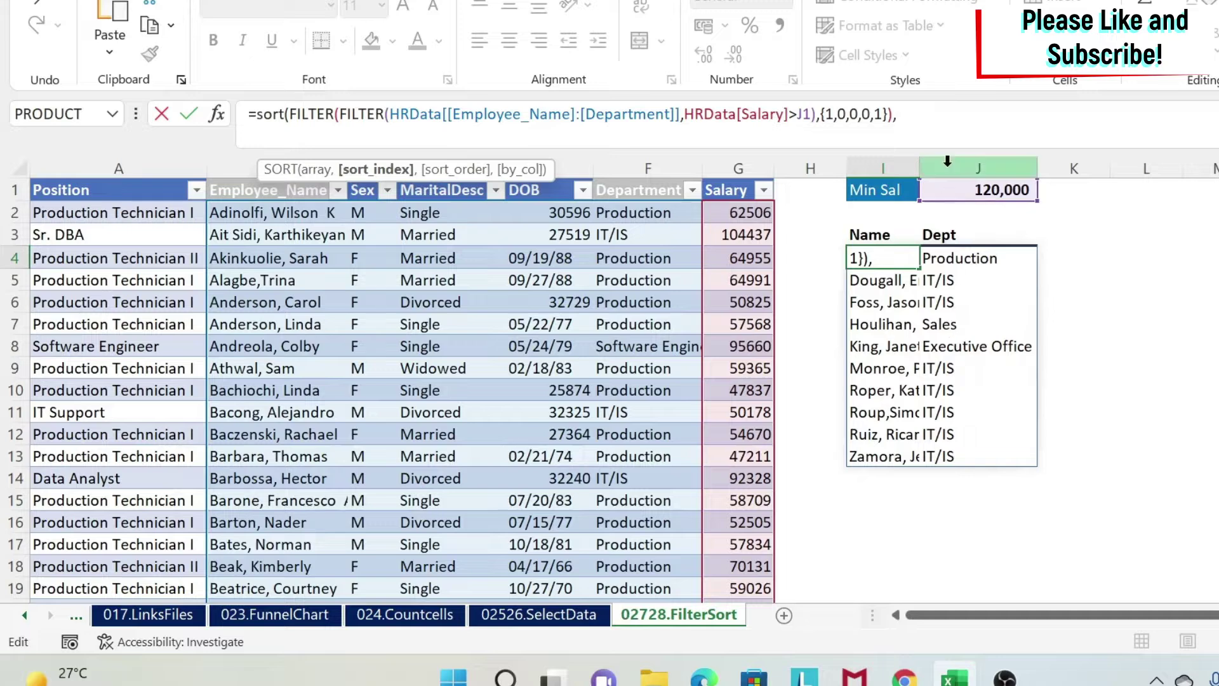
pyautogui.write('2')
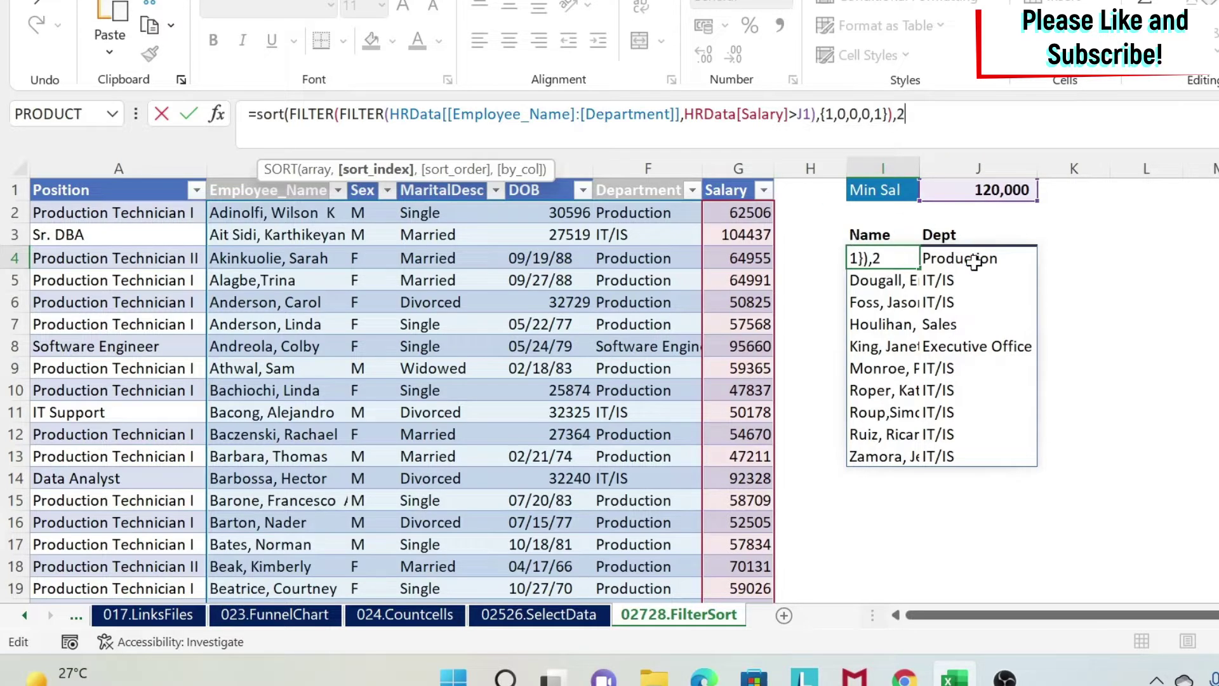
pyautogui.write(')')
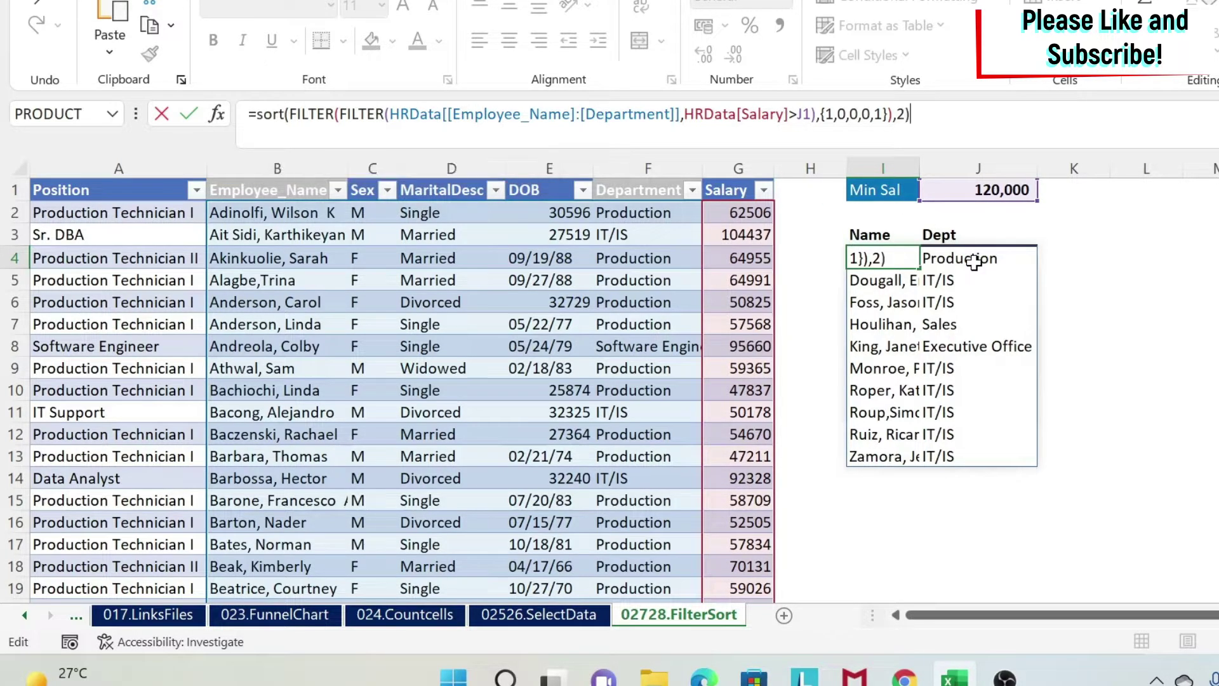
pyautogui.press('Return')
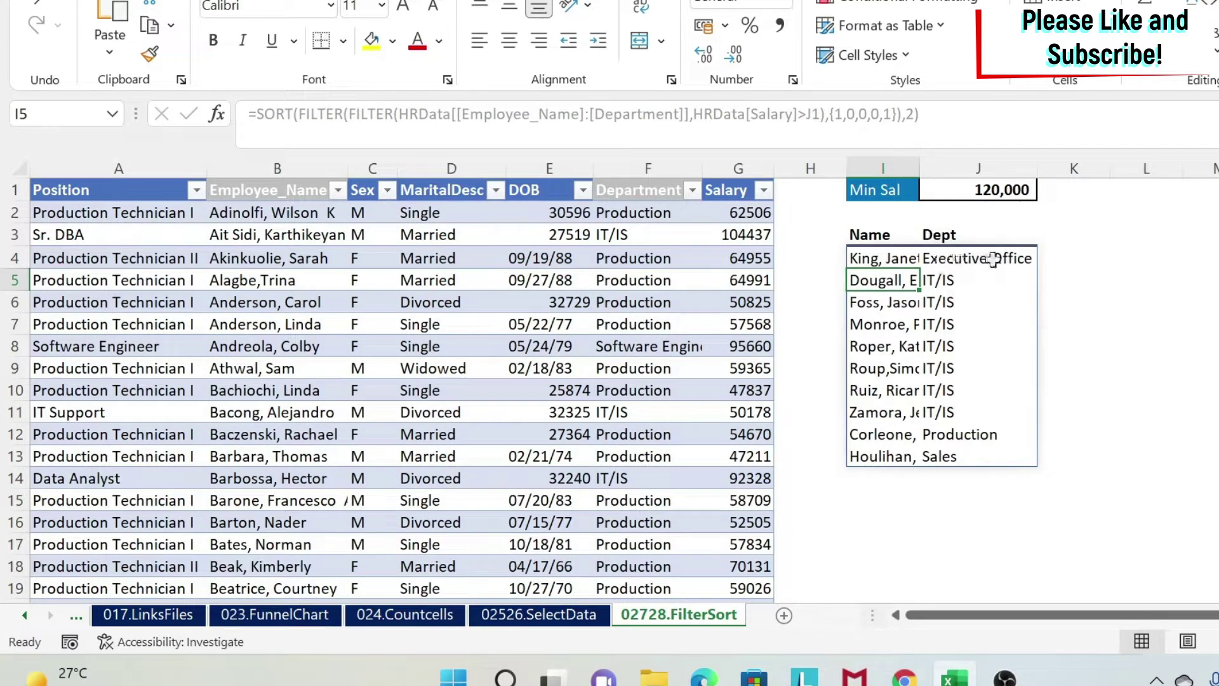
pyautogui.click(958, 287)
pyautogui.moveTo(957, 287); pyautogui.dragTo(977, 432)
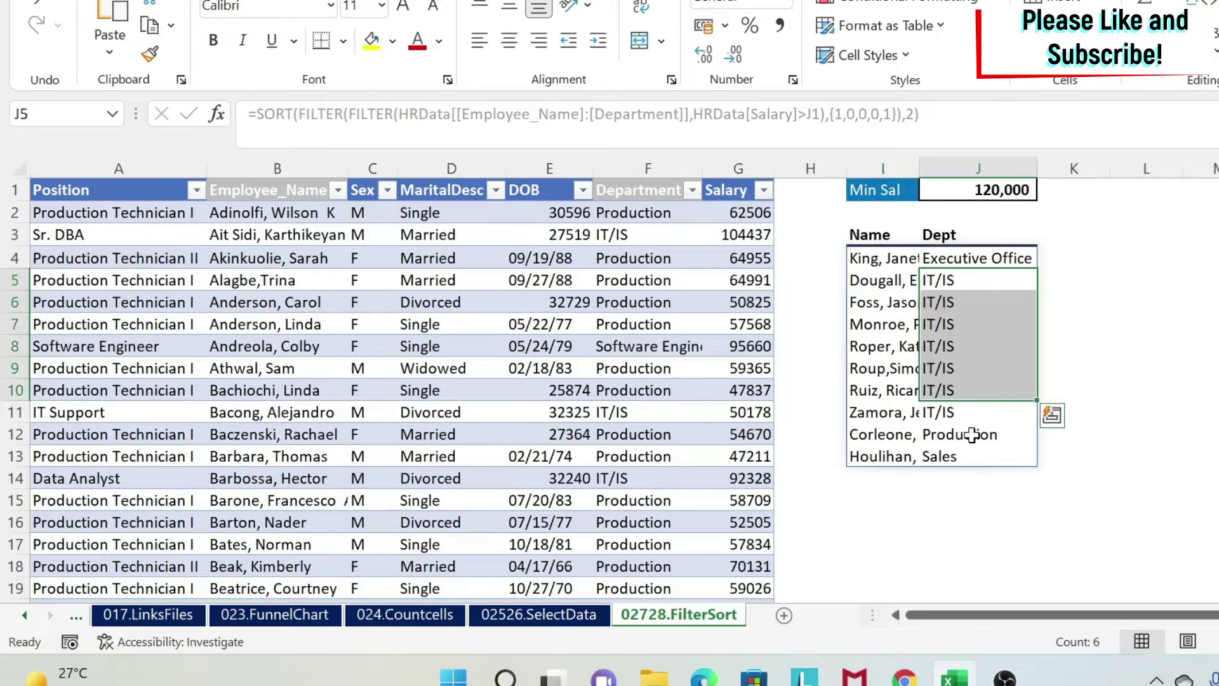
pyautogui.click(977, 434)
pyautogui.click(965, 463)
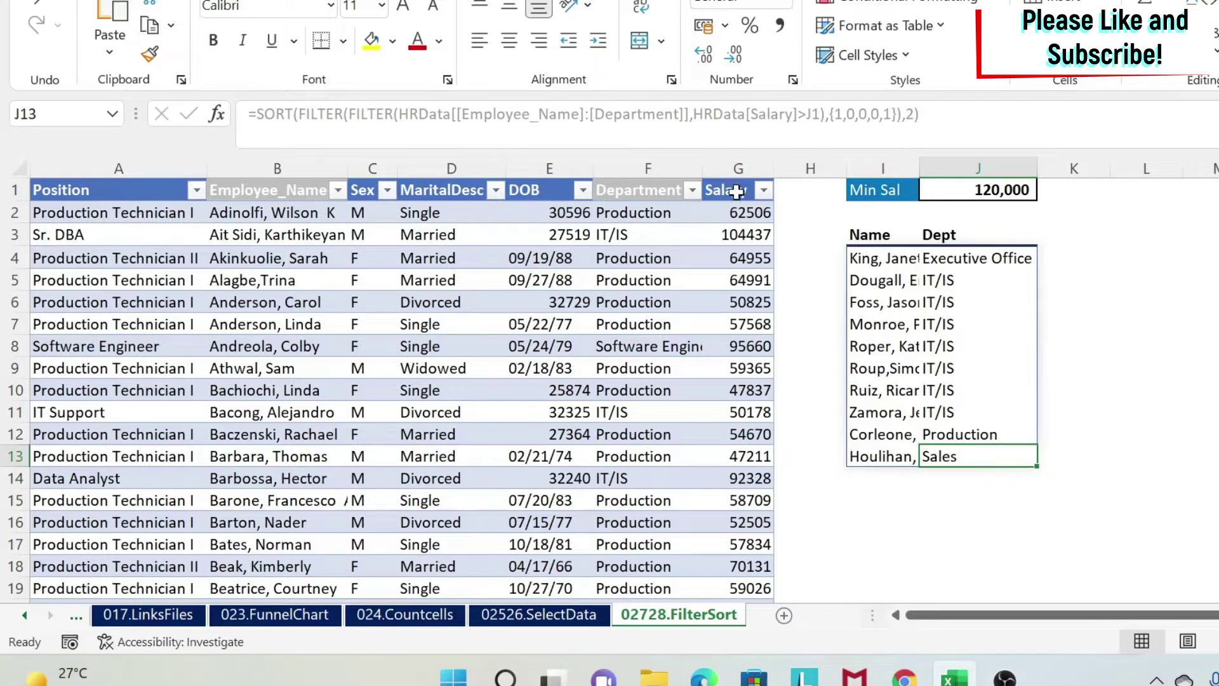
pyautogui.click(887, 252)
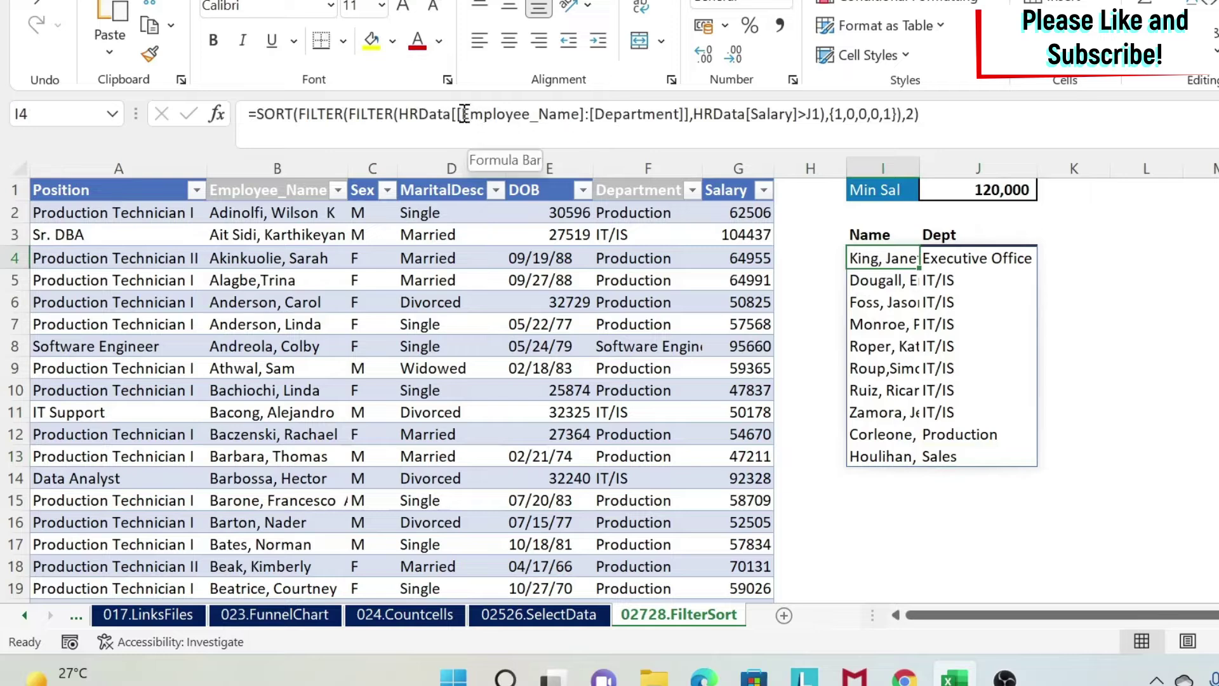
pyautogui.moveTo(459, 114); pyautogui.dragTo(679, 114)
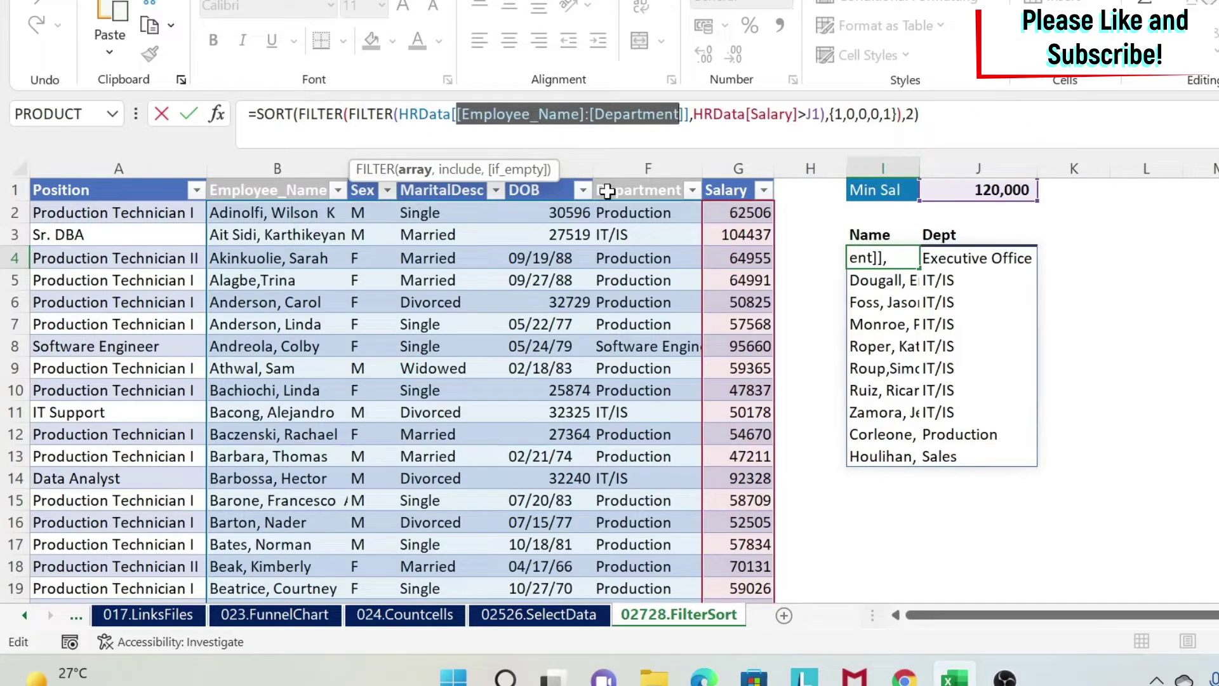
pyautogui.press('Return')
pyautogui.click(882, 499)
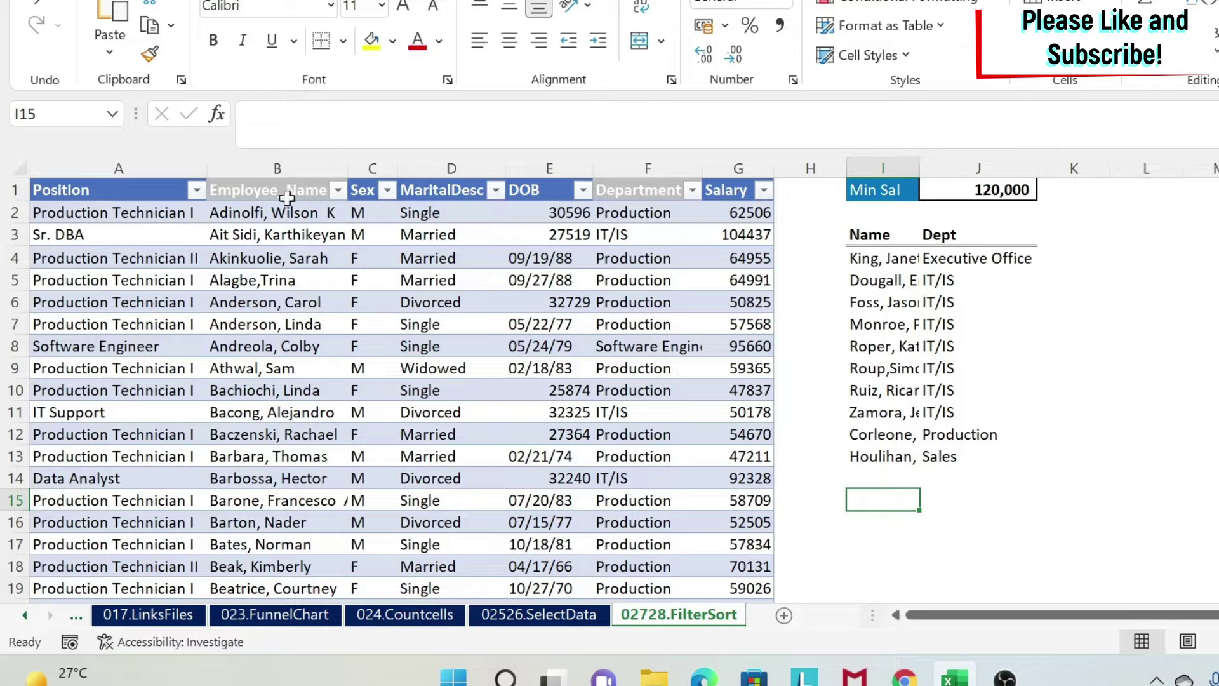
pyautogui.moveTo(264, 166); pyautogui.dragTo(732, 157)
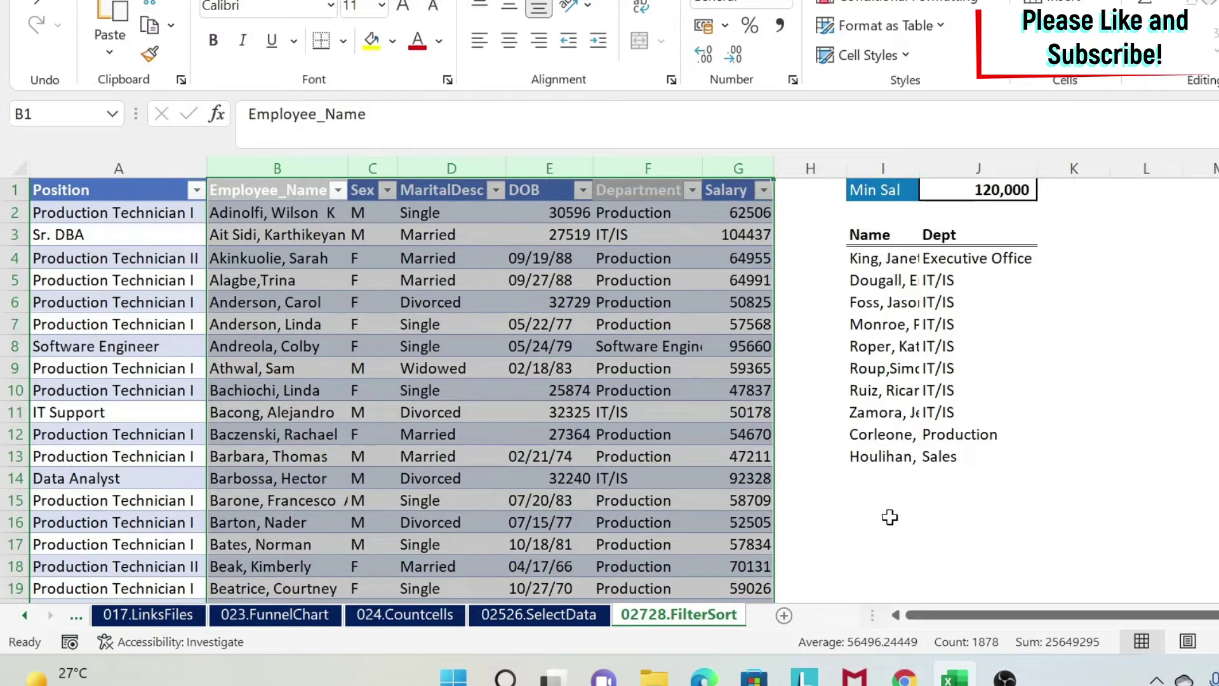
pyautogui.click(870, 499)
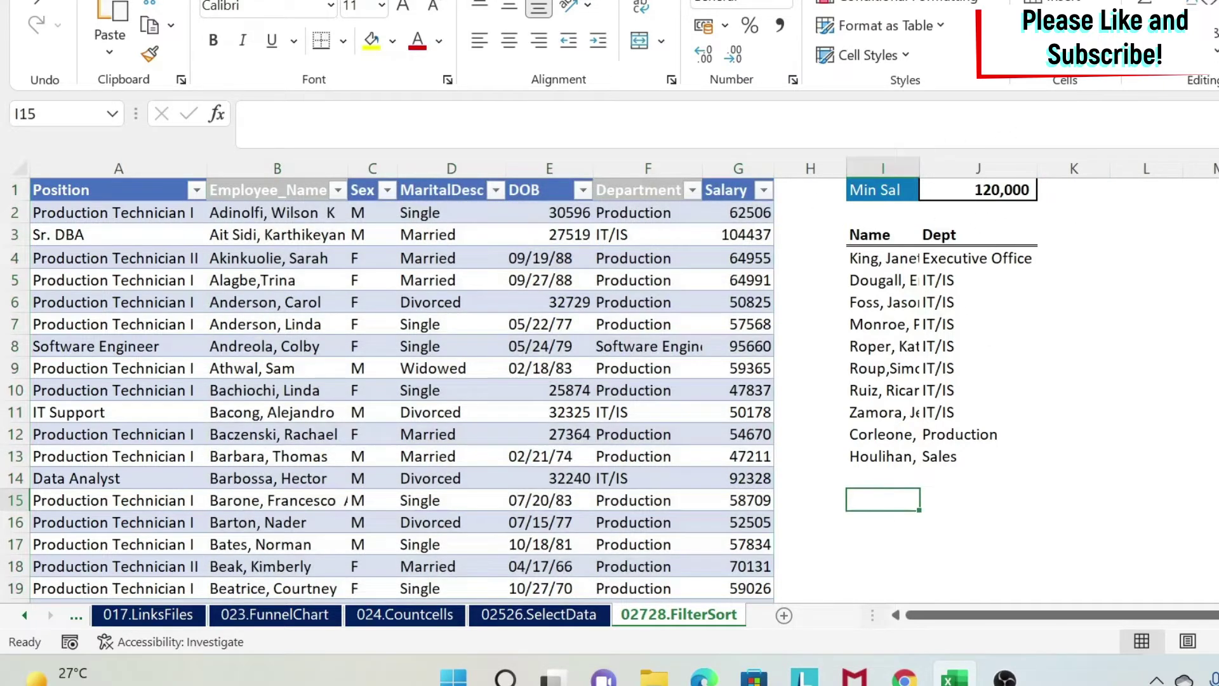
pyautogui.write('=filter')
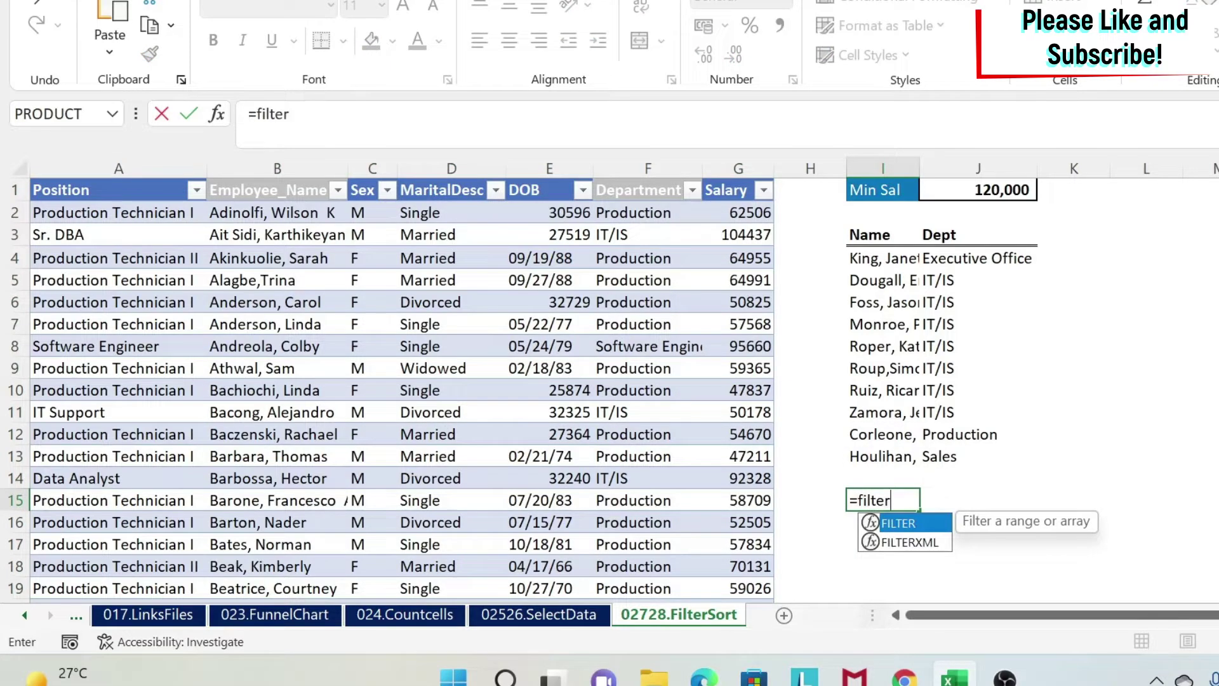
pyautogui.write('(')
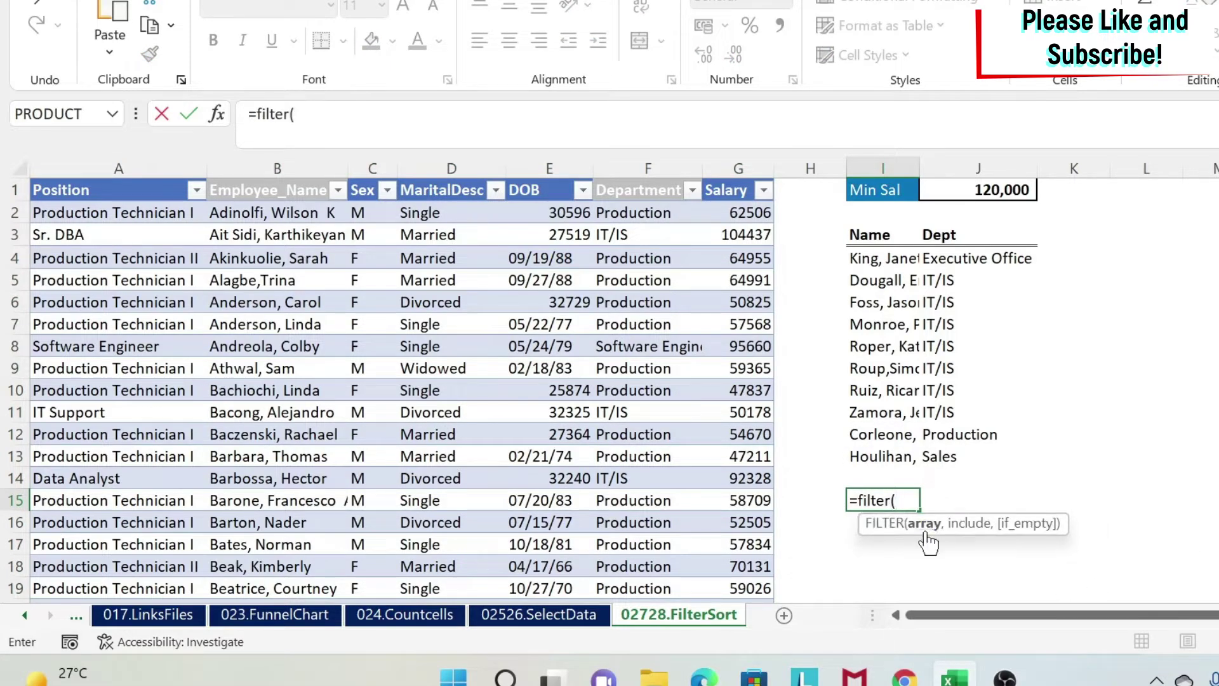
# Start the I15 FILTER with HRData's Employee_Name through Salary columns as its array.
pyautogui.click(273, 211)
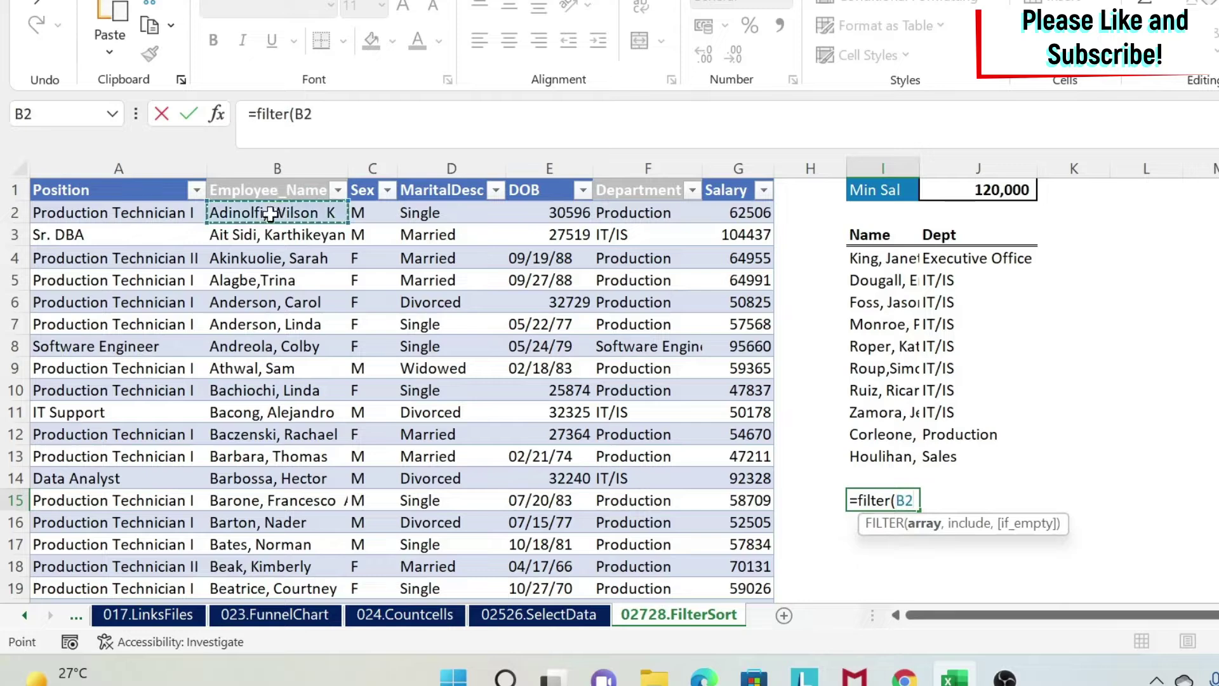
pyautogui.moveTo(273, 211); pyautogui.dragTo(756, 213)
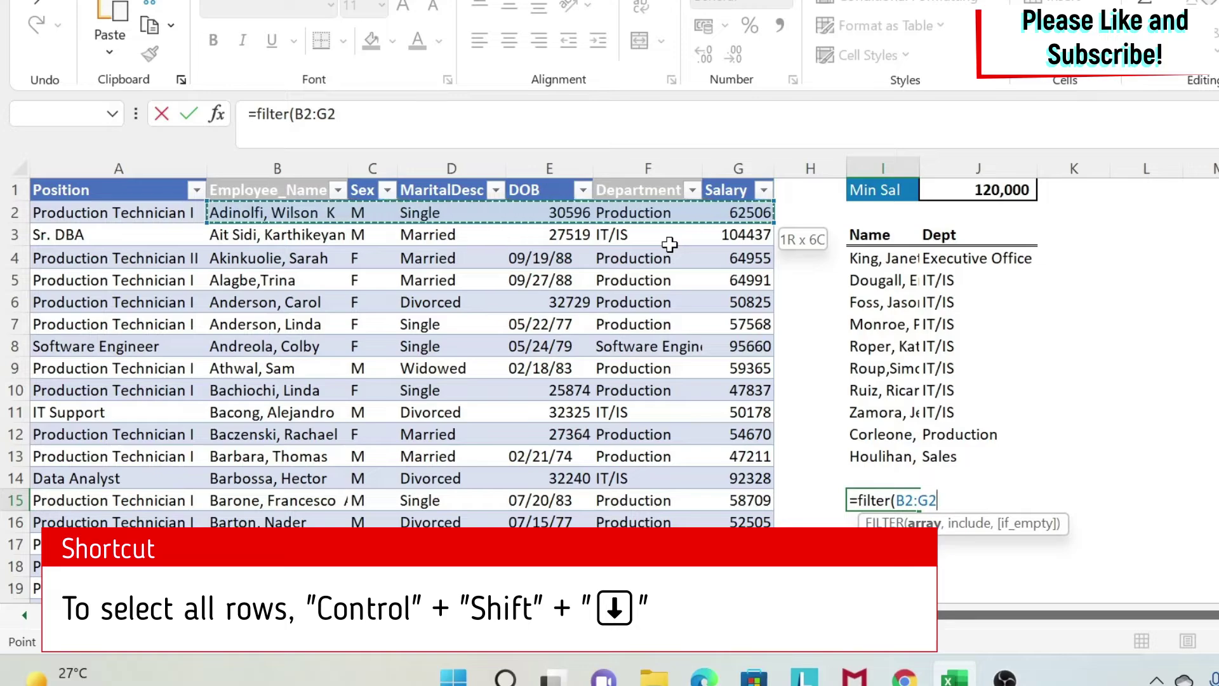
pyautogui.hotkey('ctrl', 'shift', 'Down')
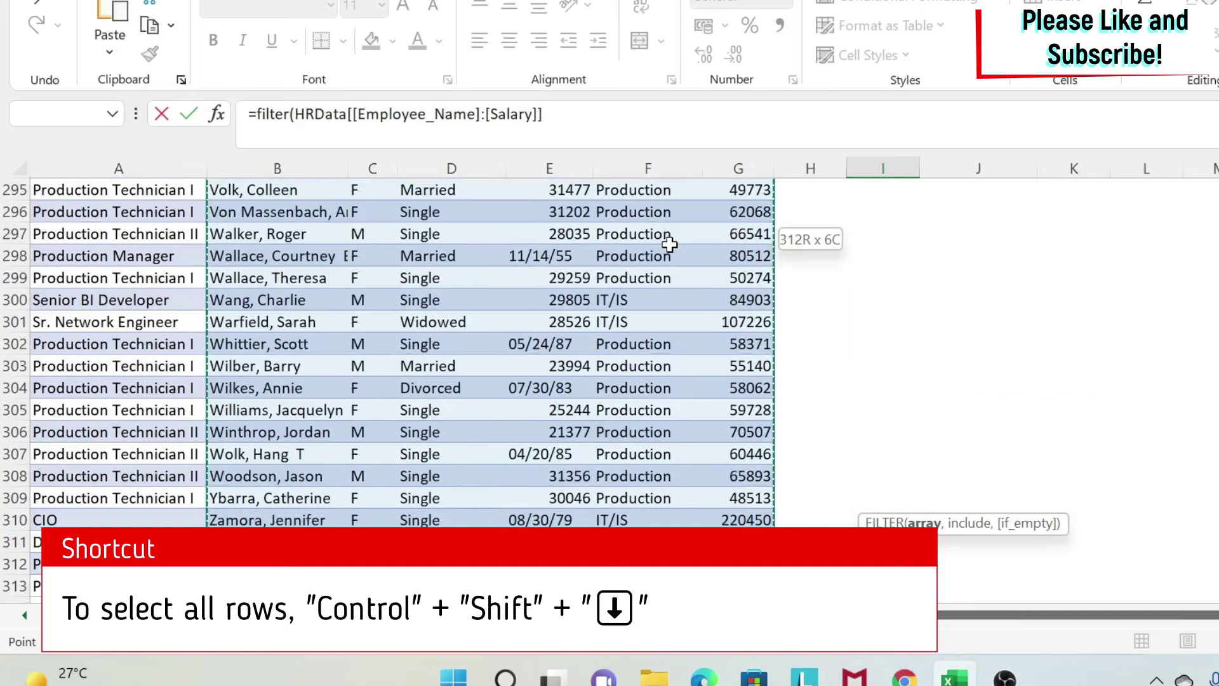
pyautogui.write(',')
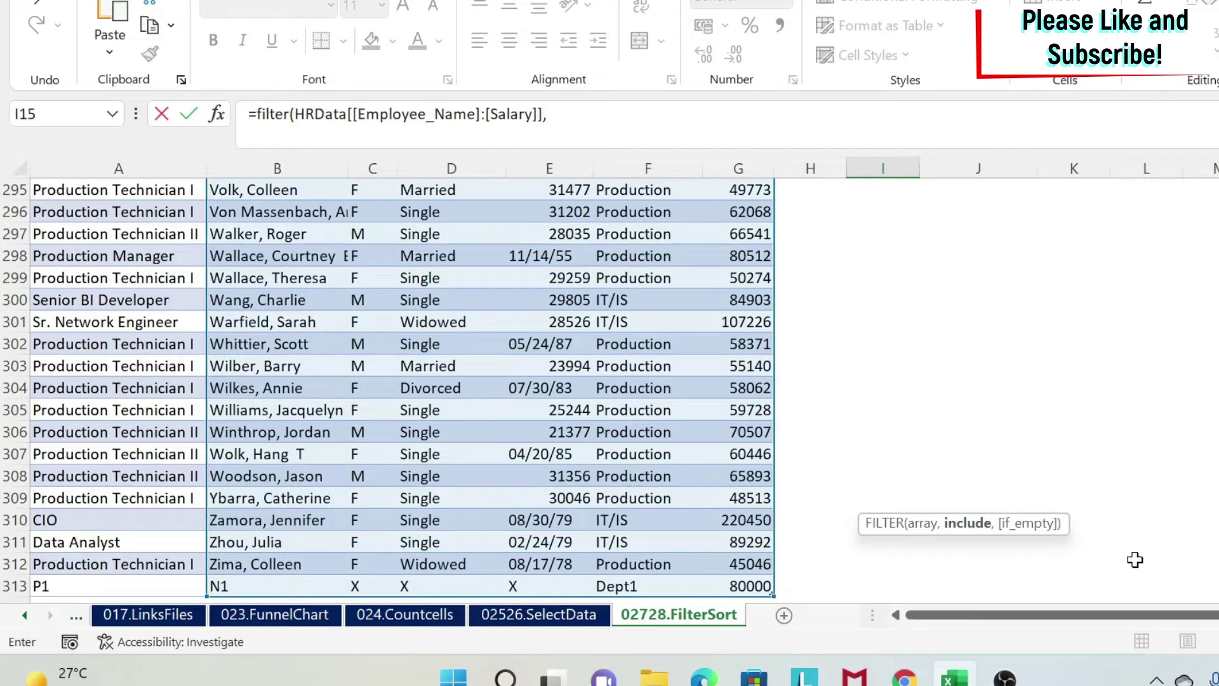
# Add the condition HRData[Salary]>J1 and enter the FILTER formula.
pyautogui.scroll(1, 389, 391)
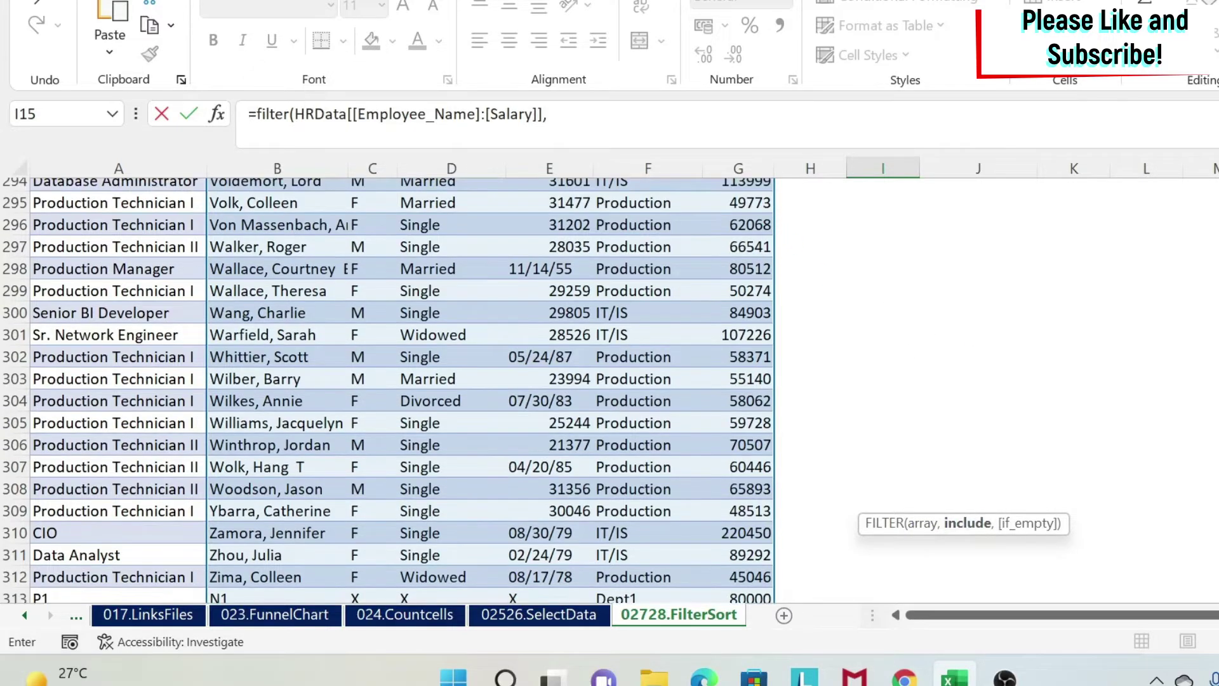
pyautogui.scroll(20, 388, 390)
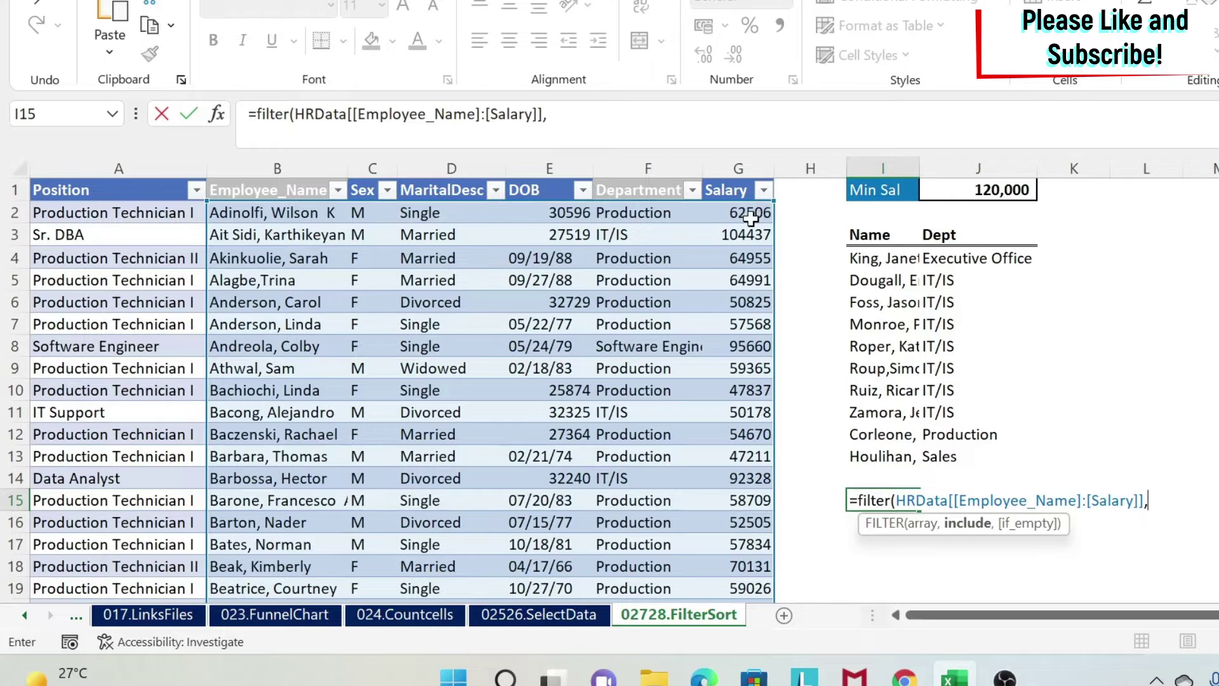
pyautogui.click(751, 216)
pyautogui.hotkey('ctrl', 'shift', 'Down')
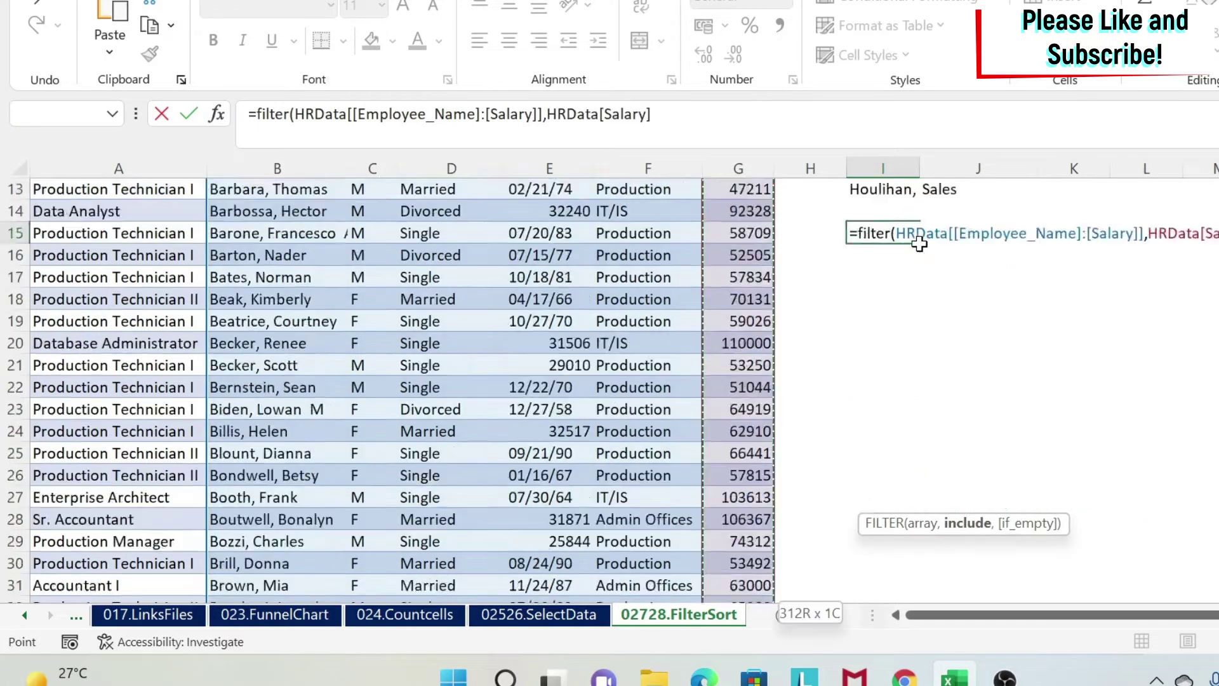
pyautogui.click(703, 119)
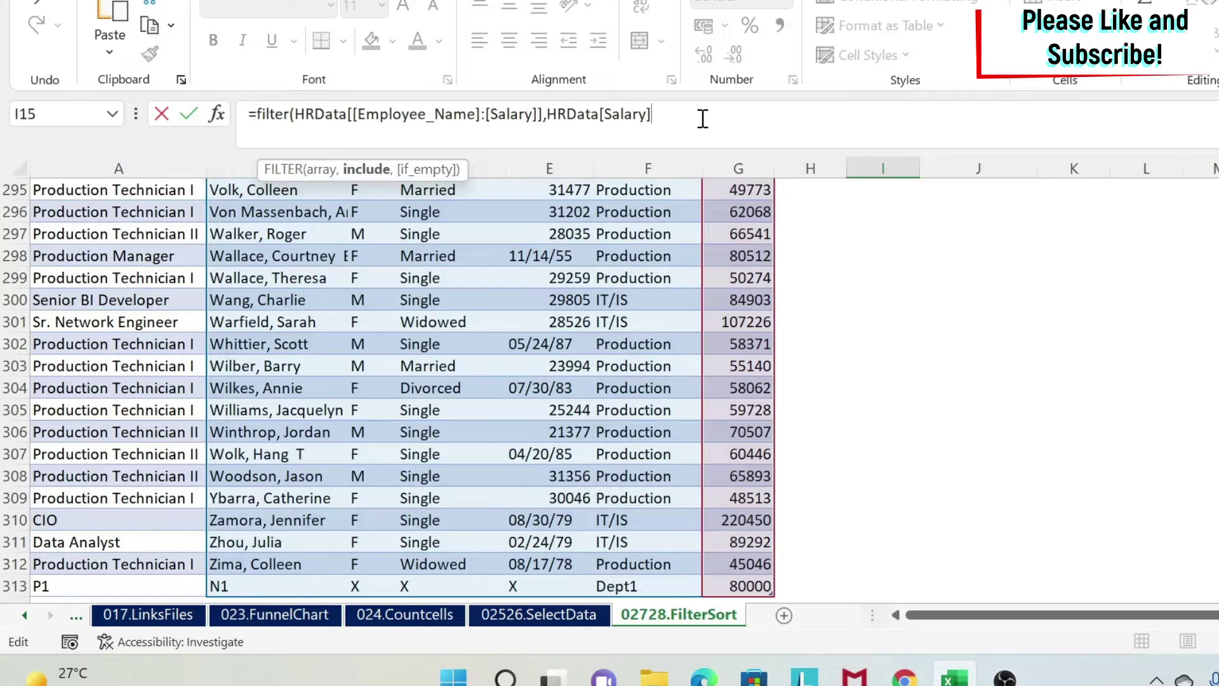
pyautogui.write('>')
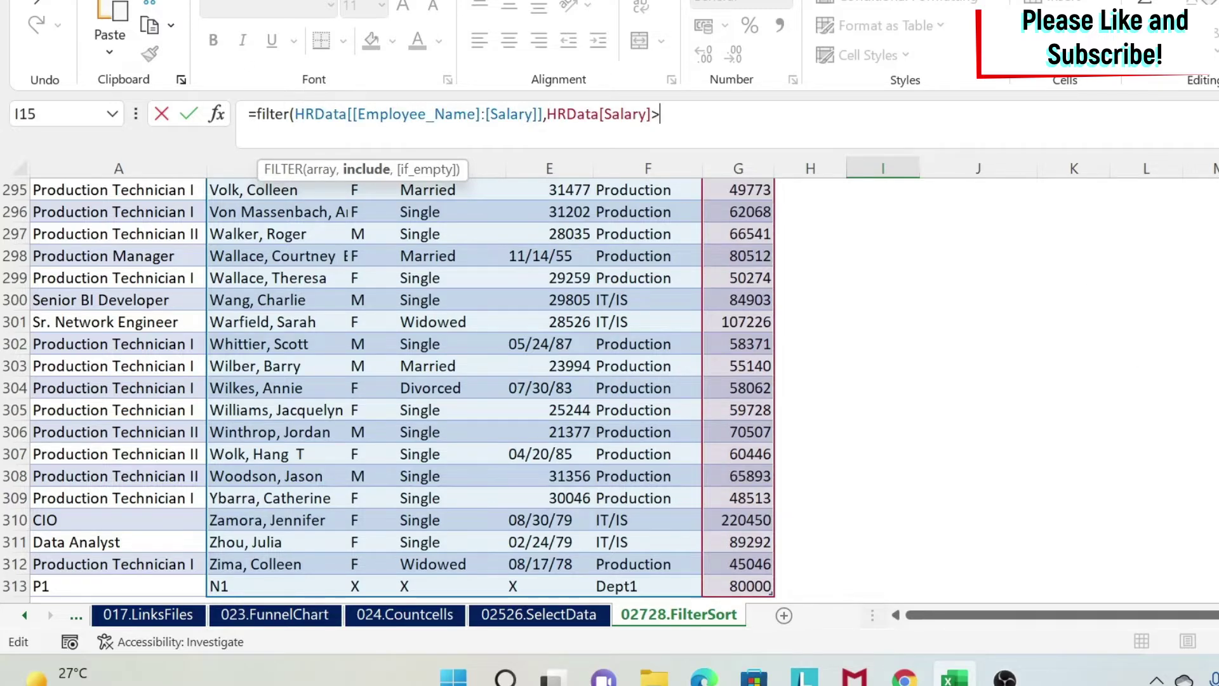
pyautogui.scroll(20, 945, 184)
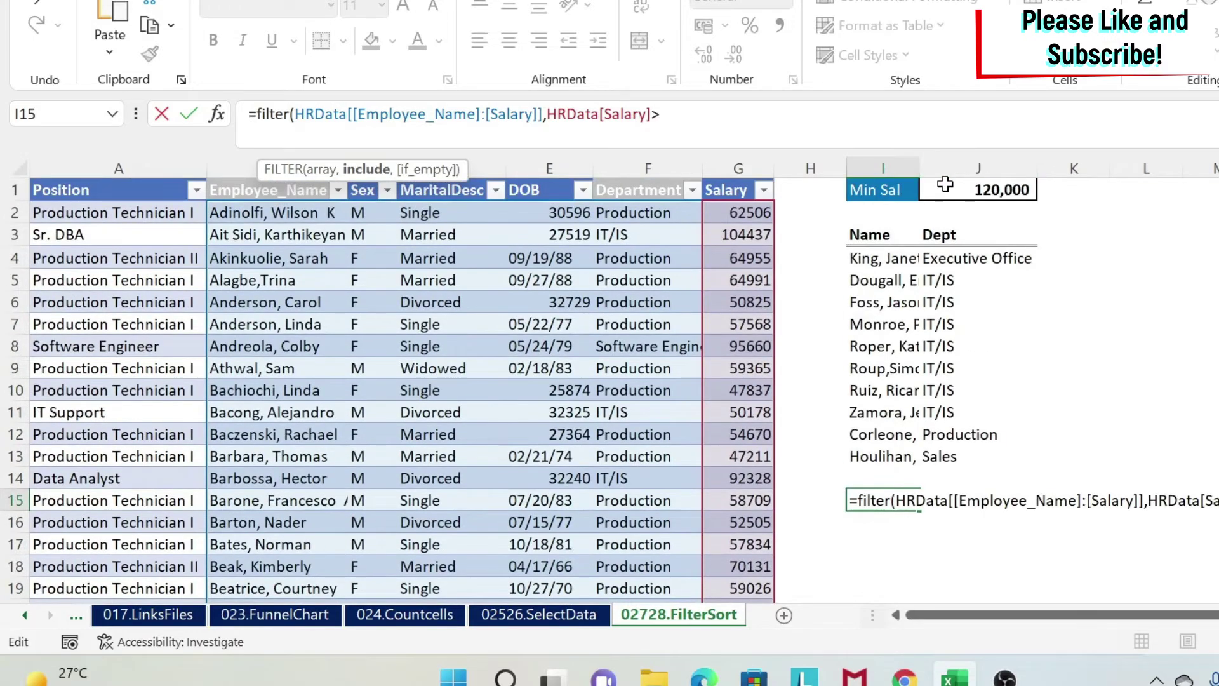
pyautogui.click(945, 184)
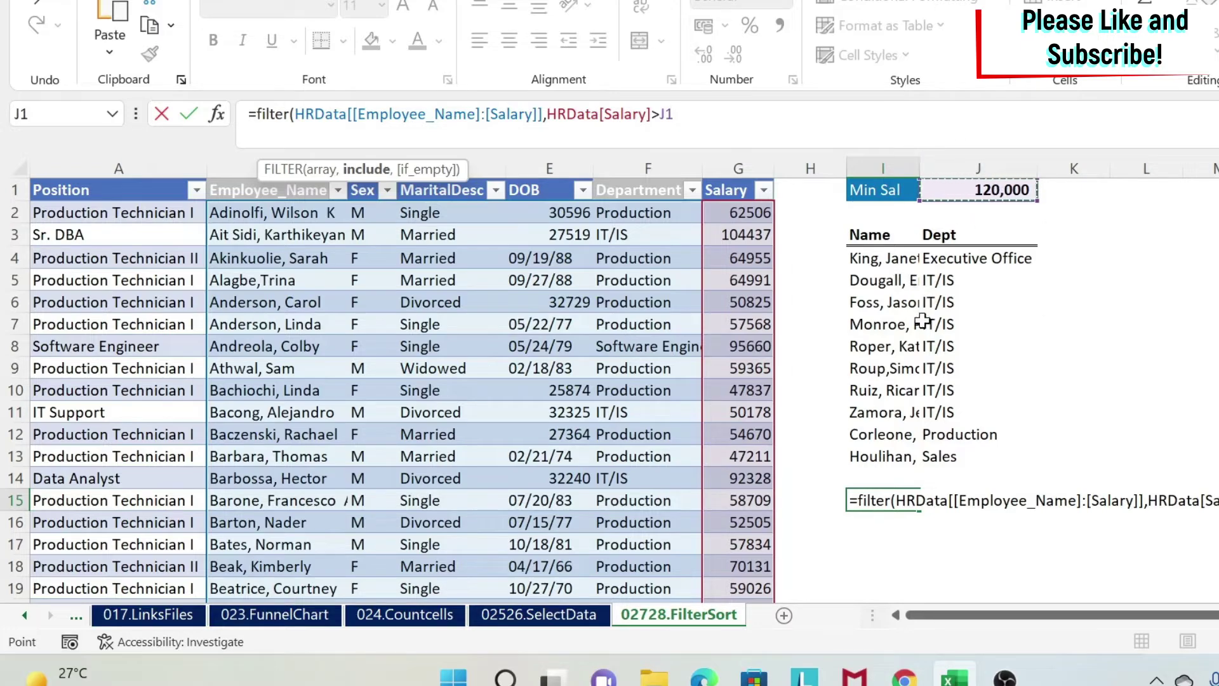
pyautogui.write(')')
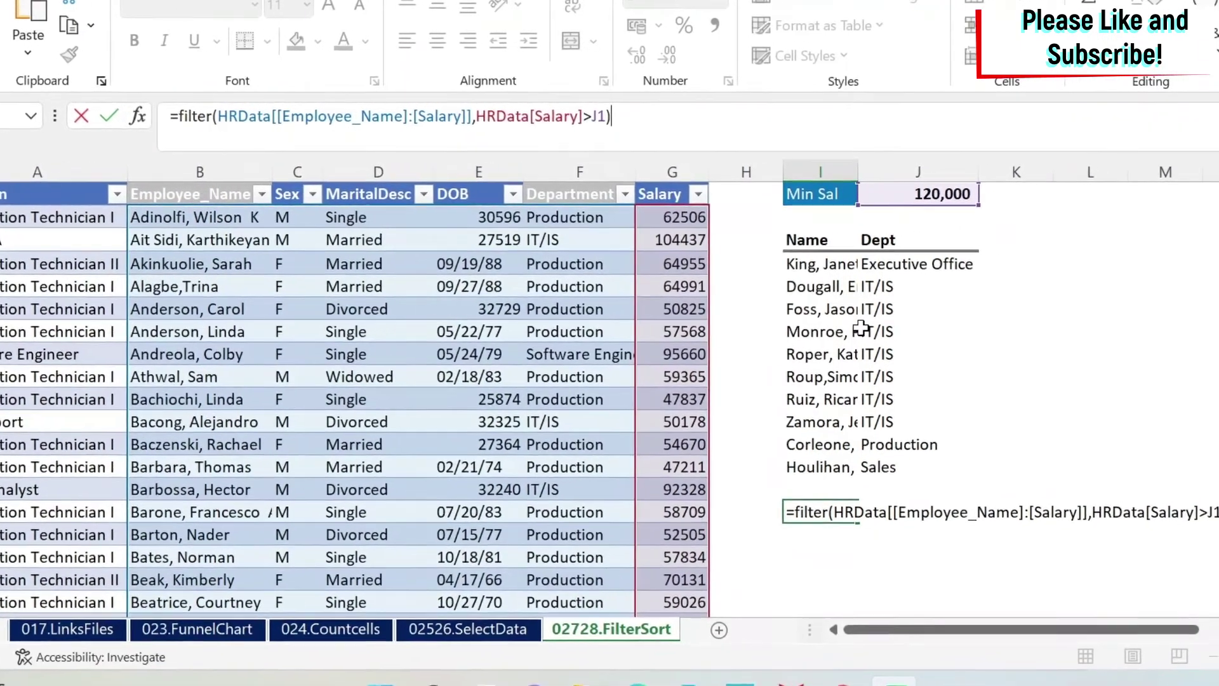
pyautogui.press('Return')
pyautogui.press('Down')
pyautogui.press('Down')
pyautogui.press('Down')
pyautogui.press('Down')
pyautogui.press('Down')
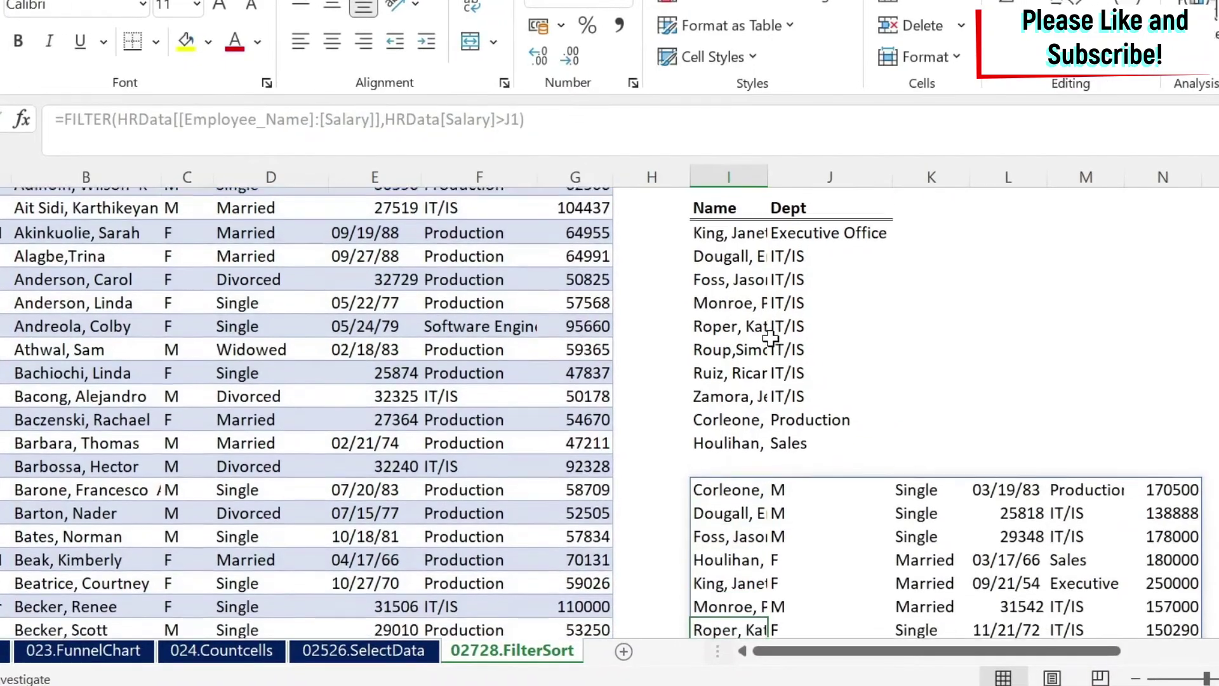
pyautogui.press('Down')
pyautogui.press('Down')
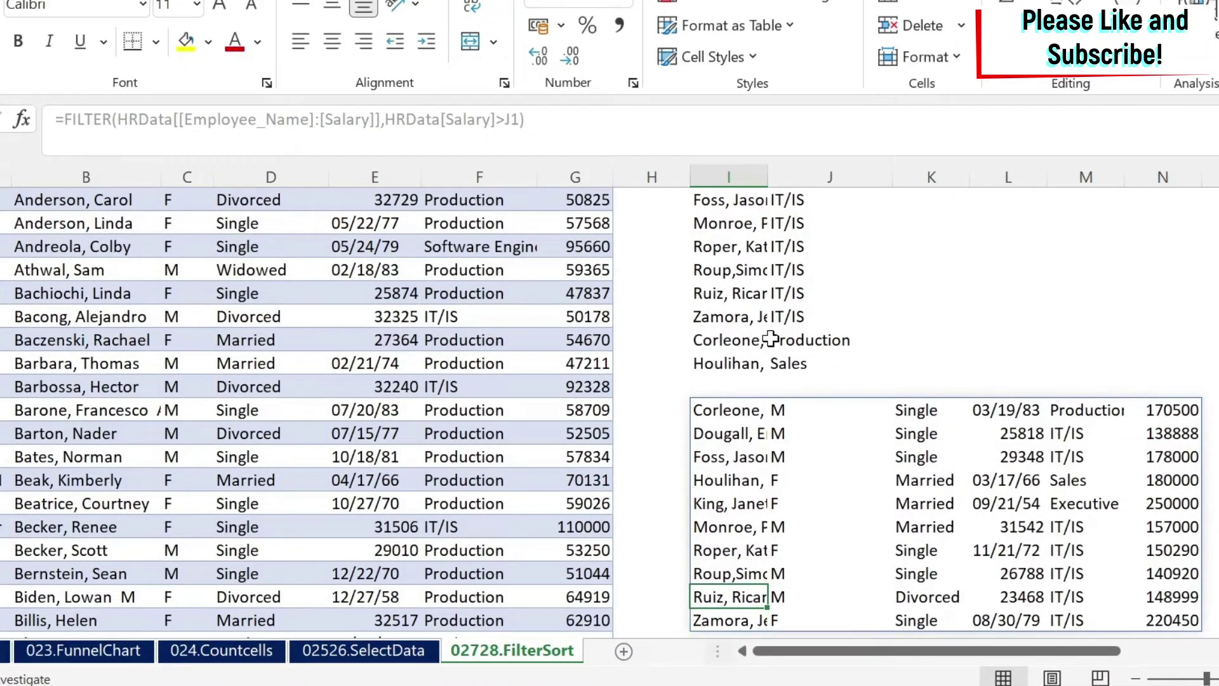
pyautogui.press('Up')
pyautogui.press('Up')
pyautogui.press('Up')
pyautogui.press('Up')
pyautogui.press('Up')
pyautogui.press('Up')
pyautogui.press('Up')
pyautogui.press('Up')
pyautogui.press('Right')
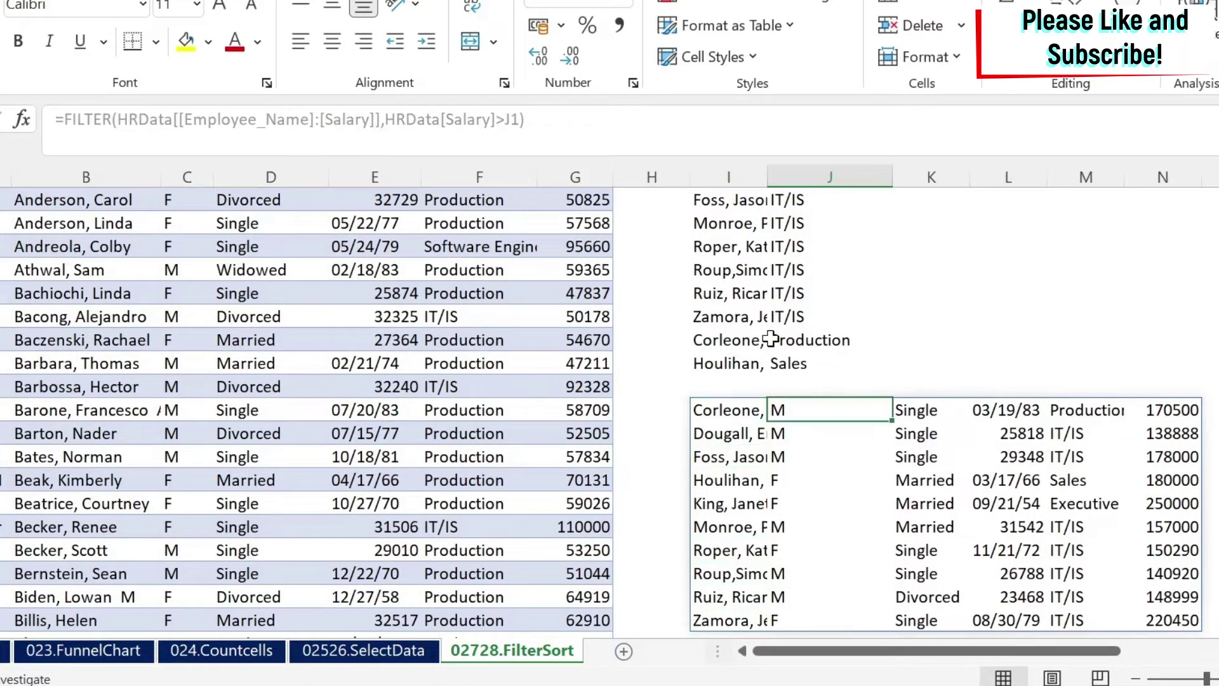
pyautogui.press('Right')
pyautogui.press('Right')
pyautogui.press('Right')
pyautogui.press('Right')
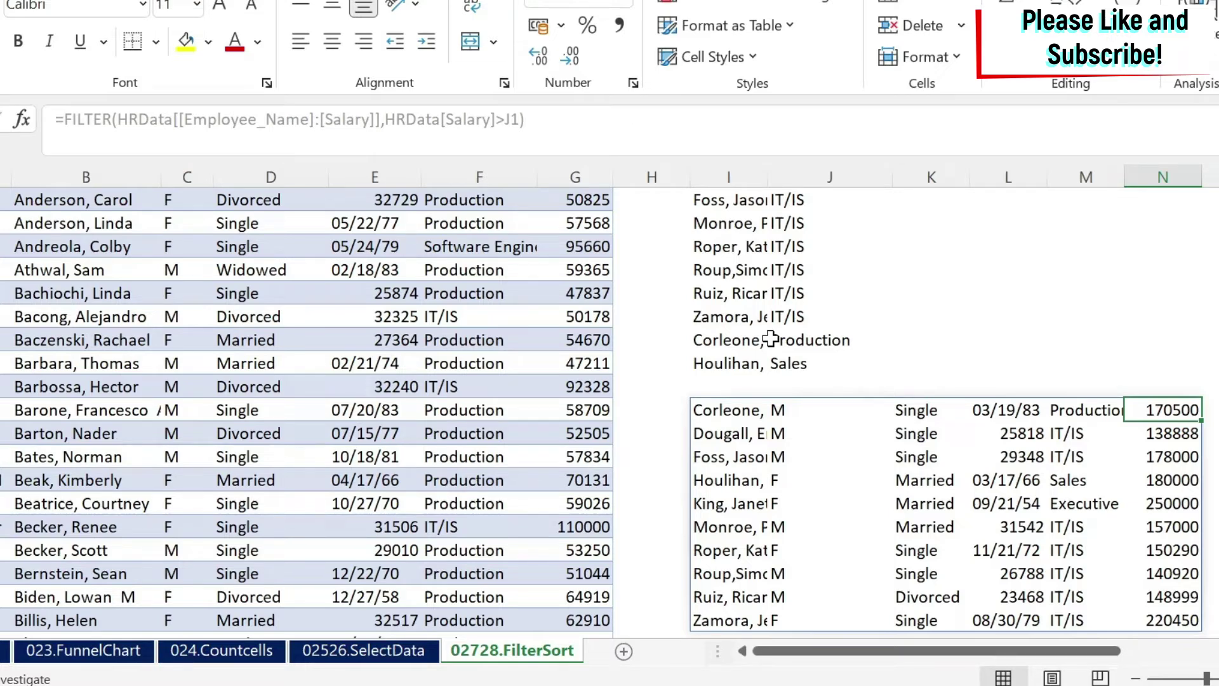
pyautogui.press('Left')
pyautogui.press('Left')
pyautogui.press('Left')
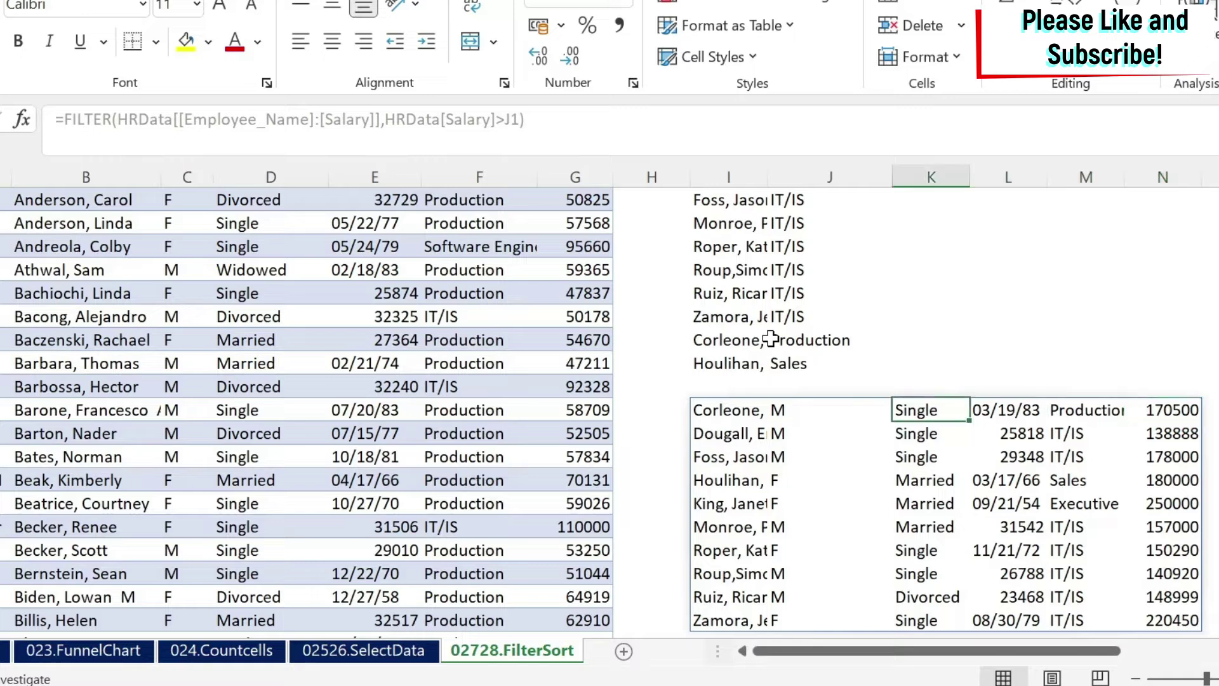
pyautogui.press('Right')
pyautogui.press('Right')
pyautogui.press('Right')
pyautogui.press('Left')
pyautogui.press('Left')
pyautogui.press('Left')
pyautogui.press('Left')
pyautogui.press('Left')
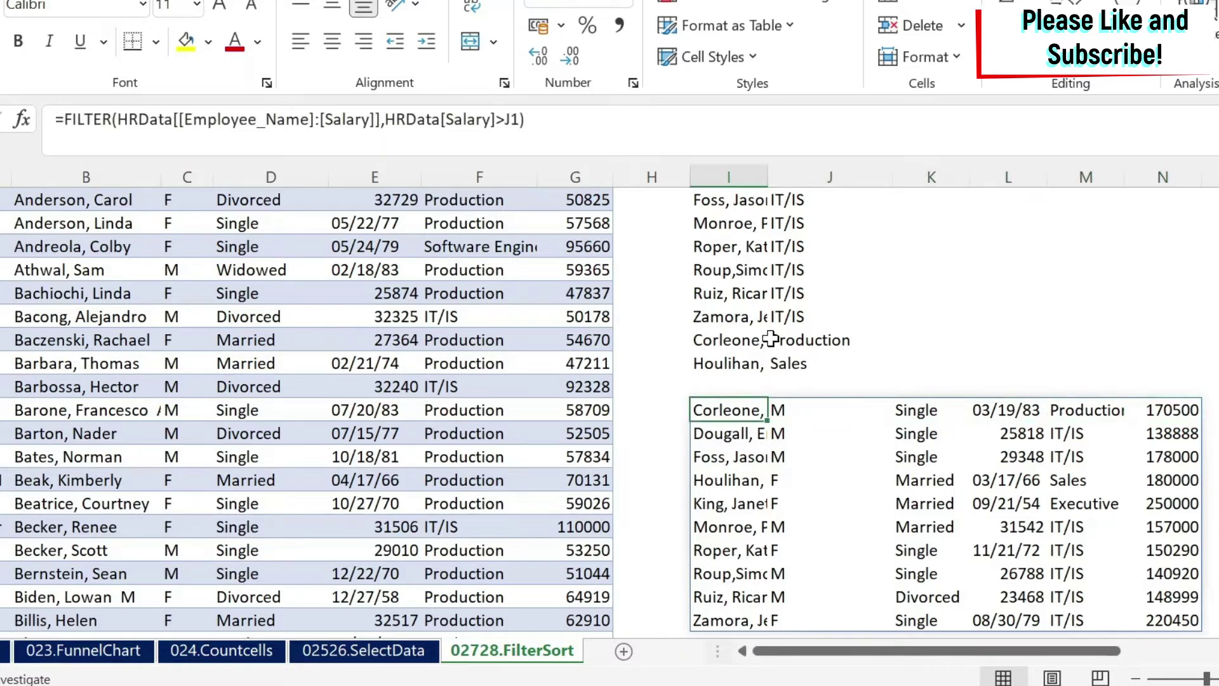
# Wrap the I15 FILTER in SORT by column 6, ordering rows by salary ascending.
pyautogui.click(66, 119)
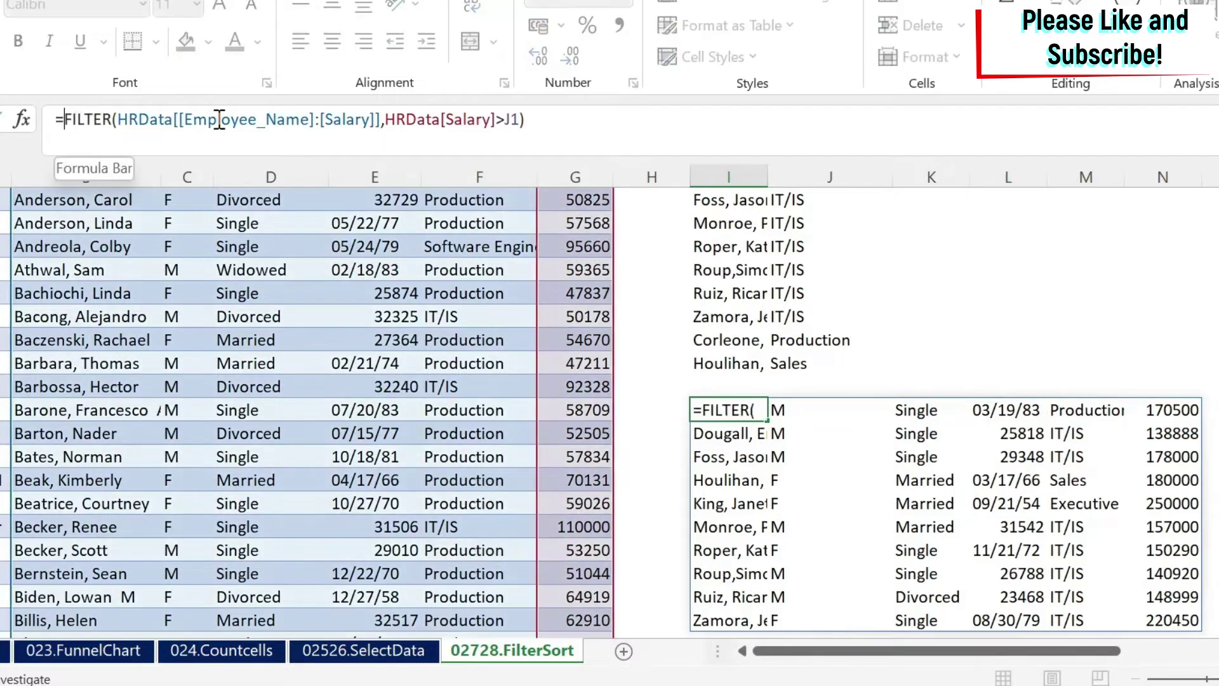
pyautogui.write('s')
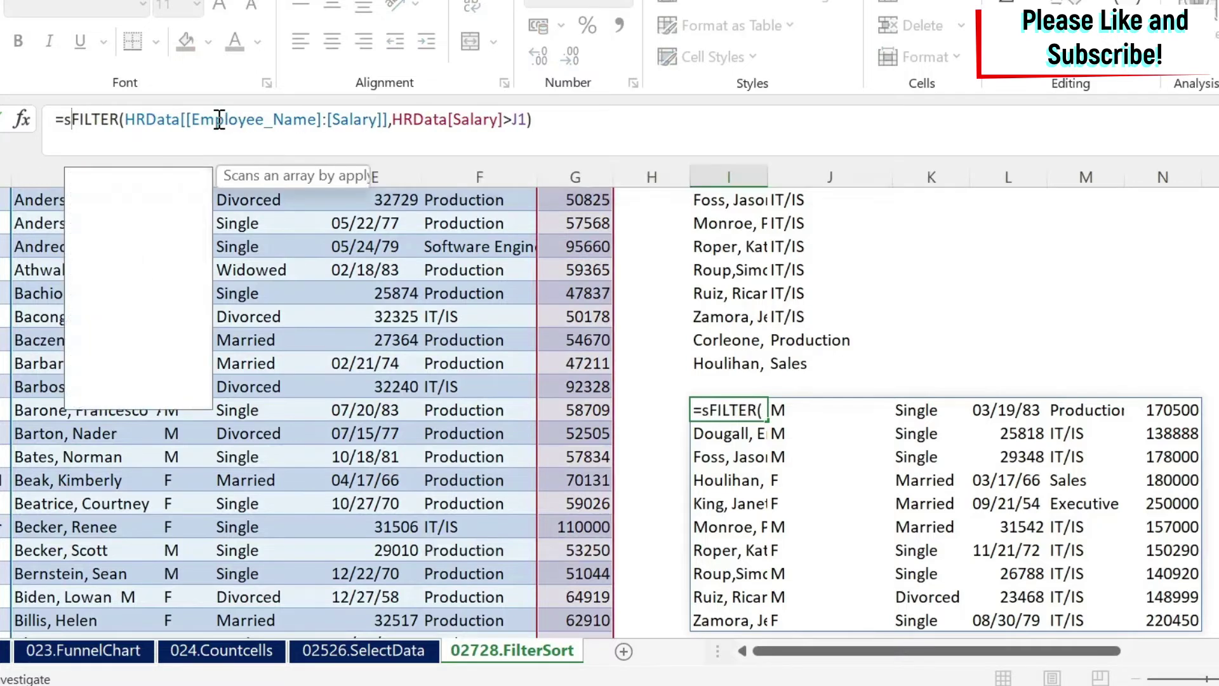
pyautogui.write('ort(')
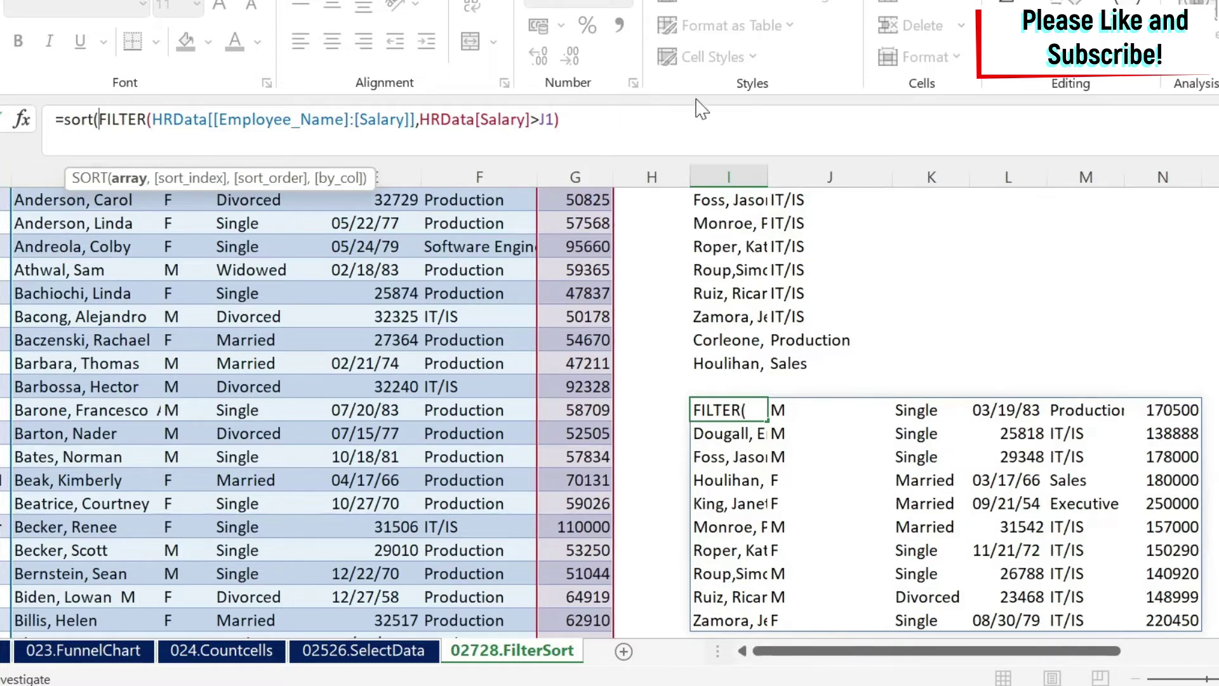
pyautogui.click(621, 116)
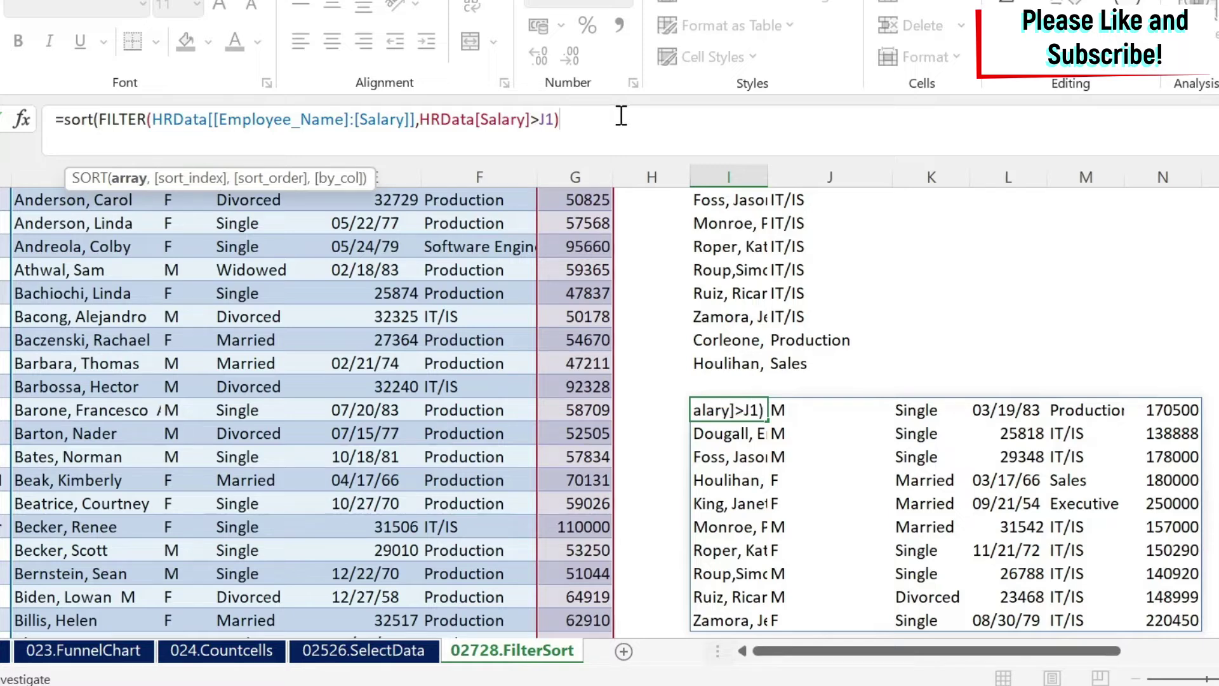
pyautogui.write(',')
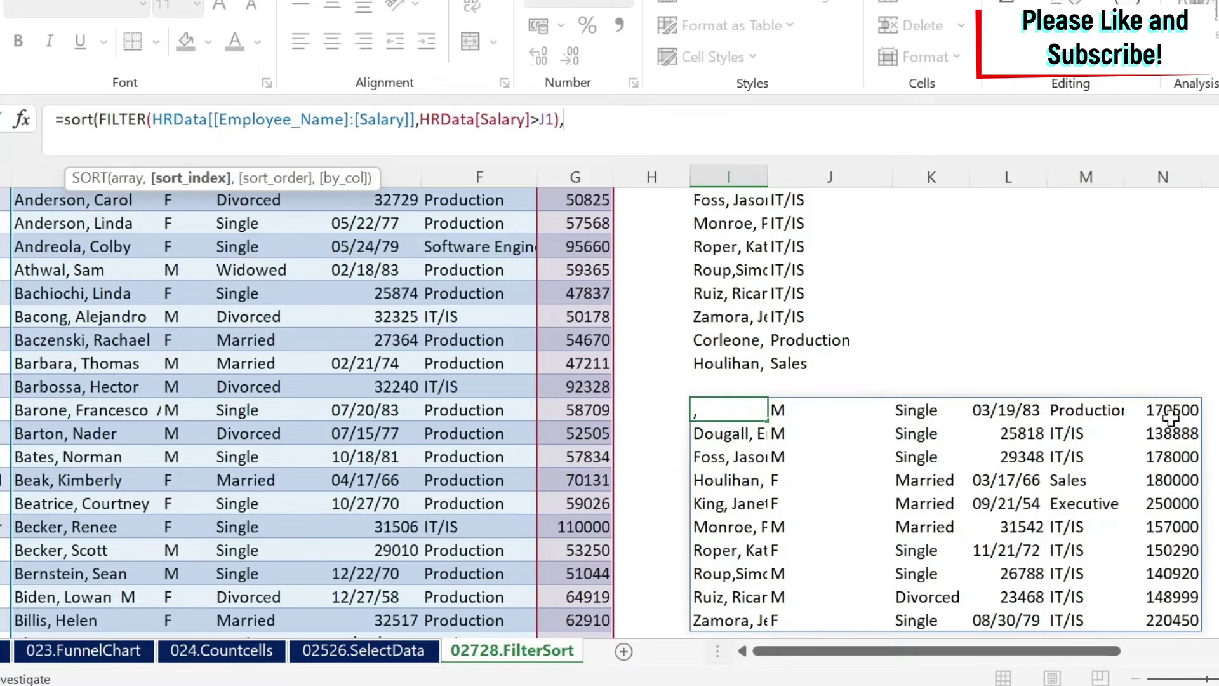
pyautogui.write('6)')
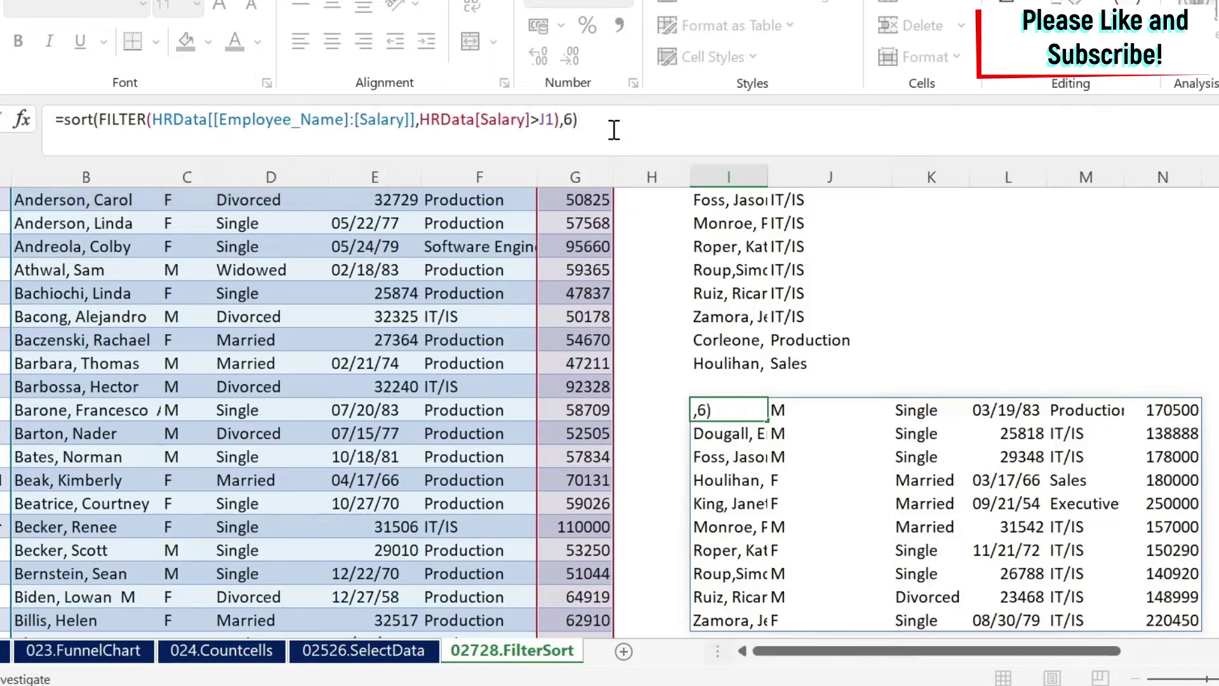
pyautogui.press('Return')
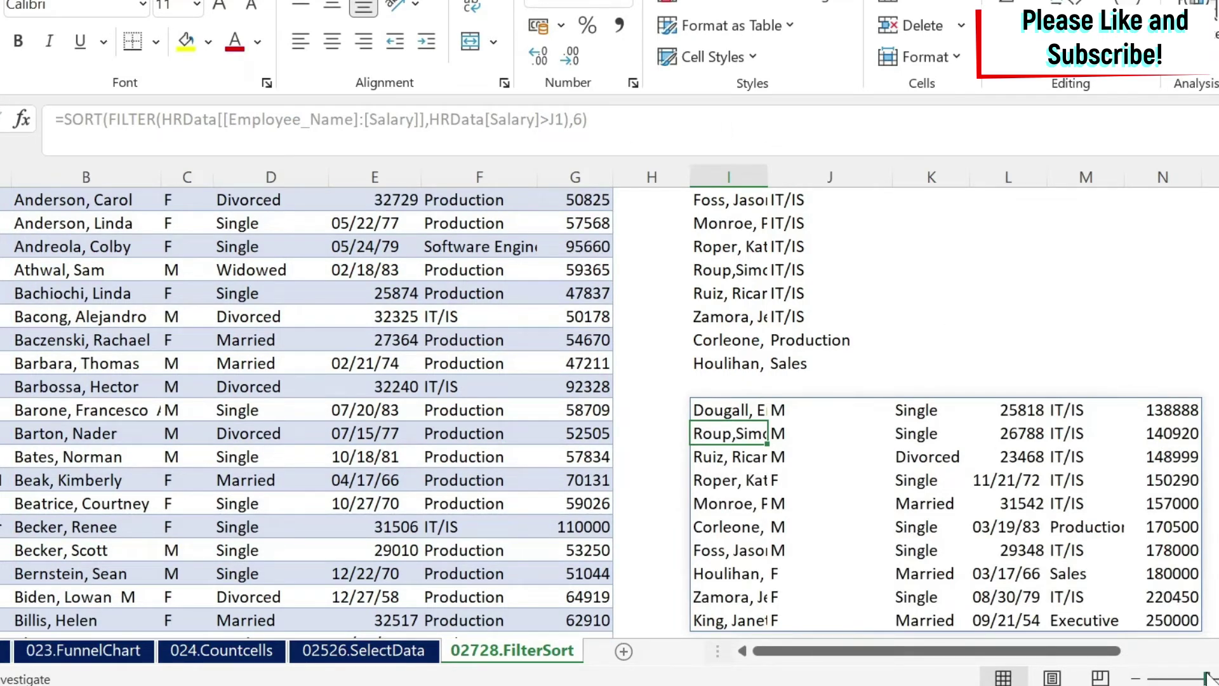
# Add -1 as the SORT order so salaries run from 250000 down to 138888.
pyautogui.click(716, 407)
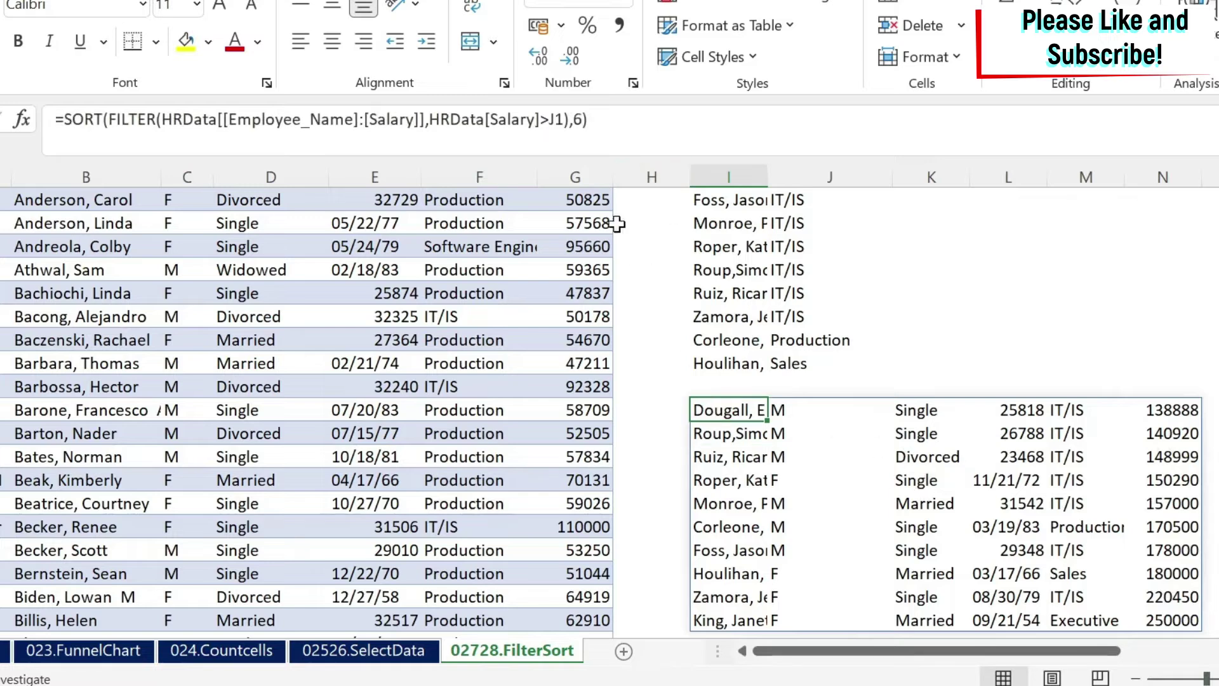
pyautogui.click(583, 119)
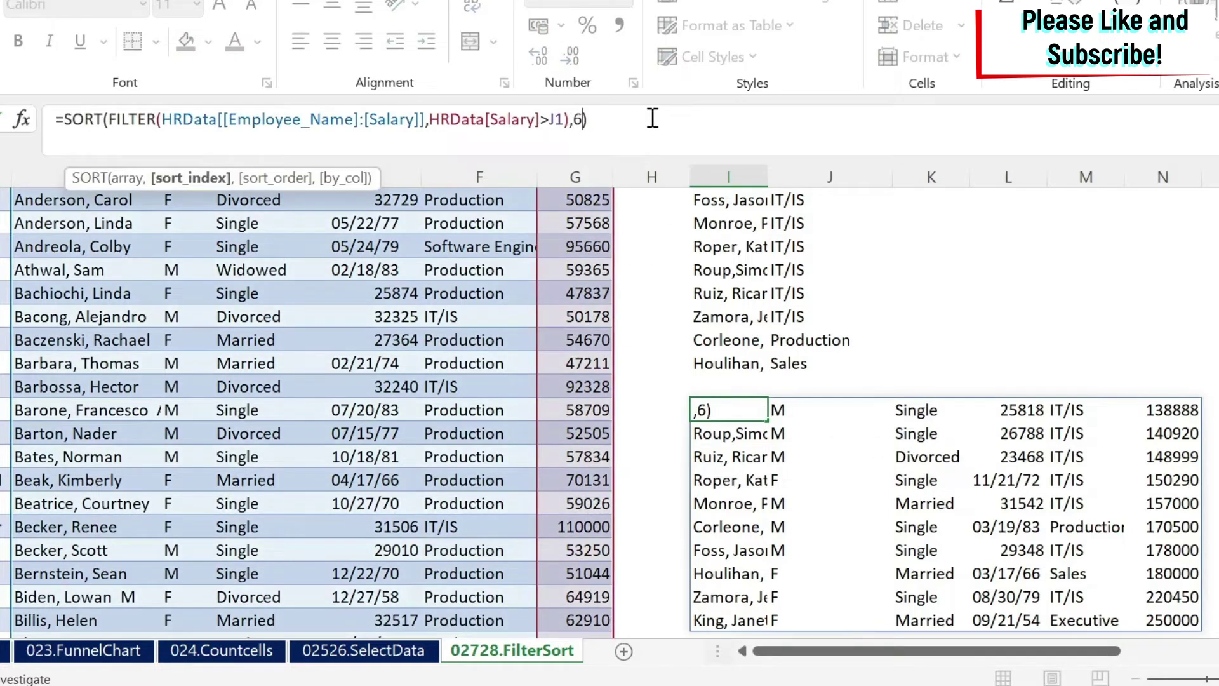
pyautogui.write(',')
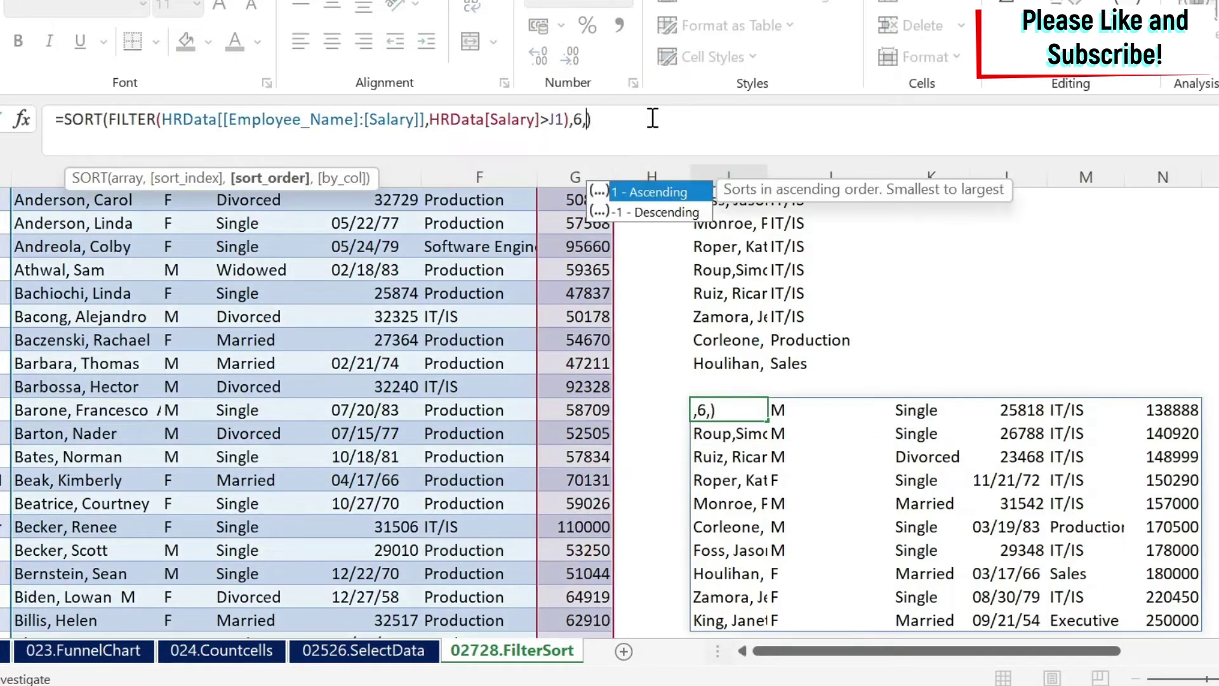
pyautogui.doubleClick(654, 214)
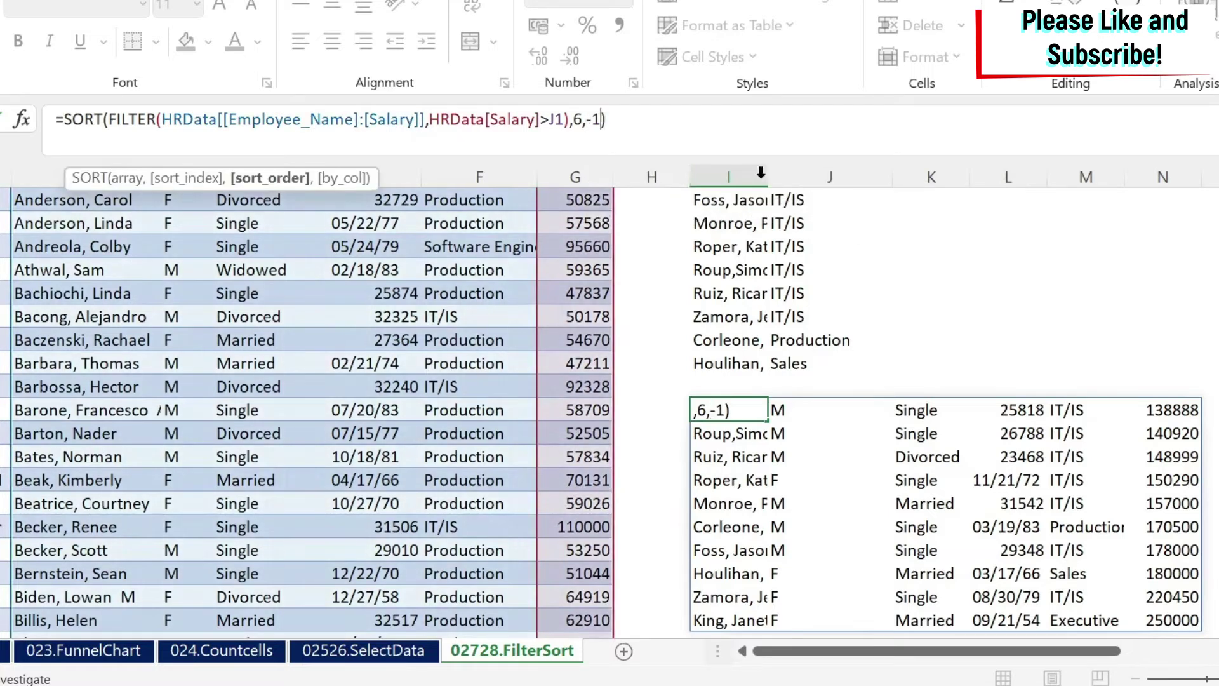
pyautogui.click(661, 116)
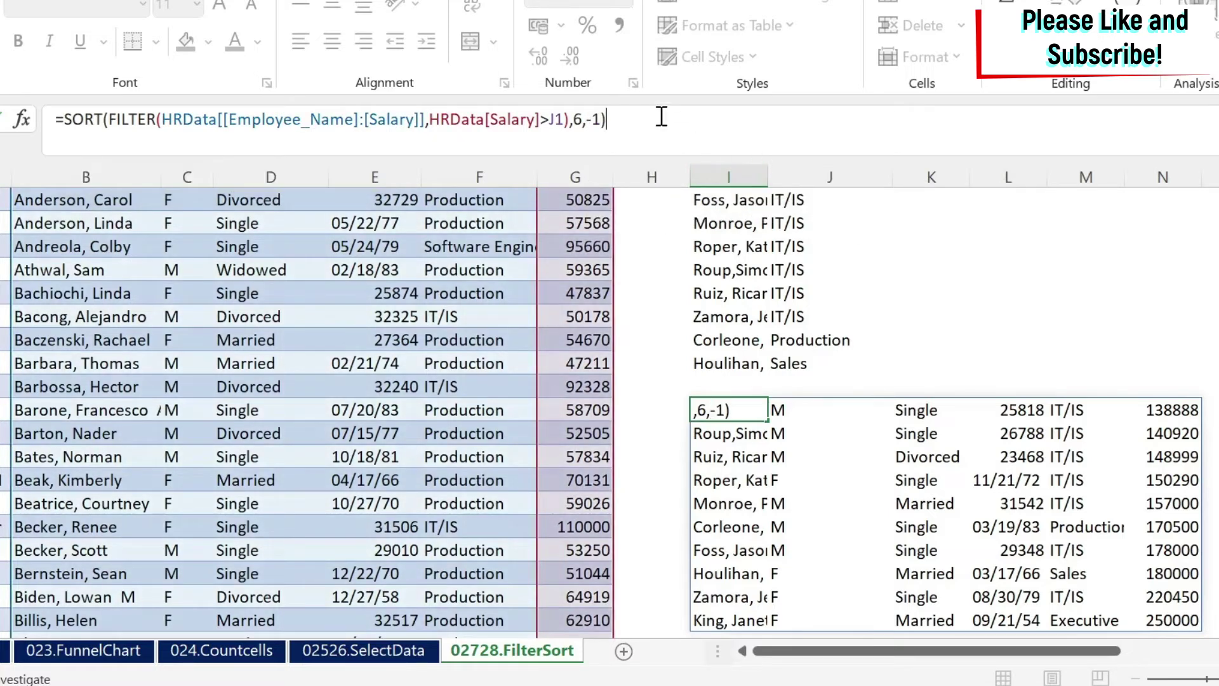
pyautogui.press('Return')
# Select the sorted salary values in the result to check them.
pyautogui.press('Up')
pyautogui.press('Right')
pyautogui.press('Right')
pyautogui.press('Right')
pyautogui.press('Right')
pyautogui.press('Right')
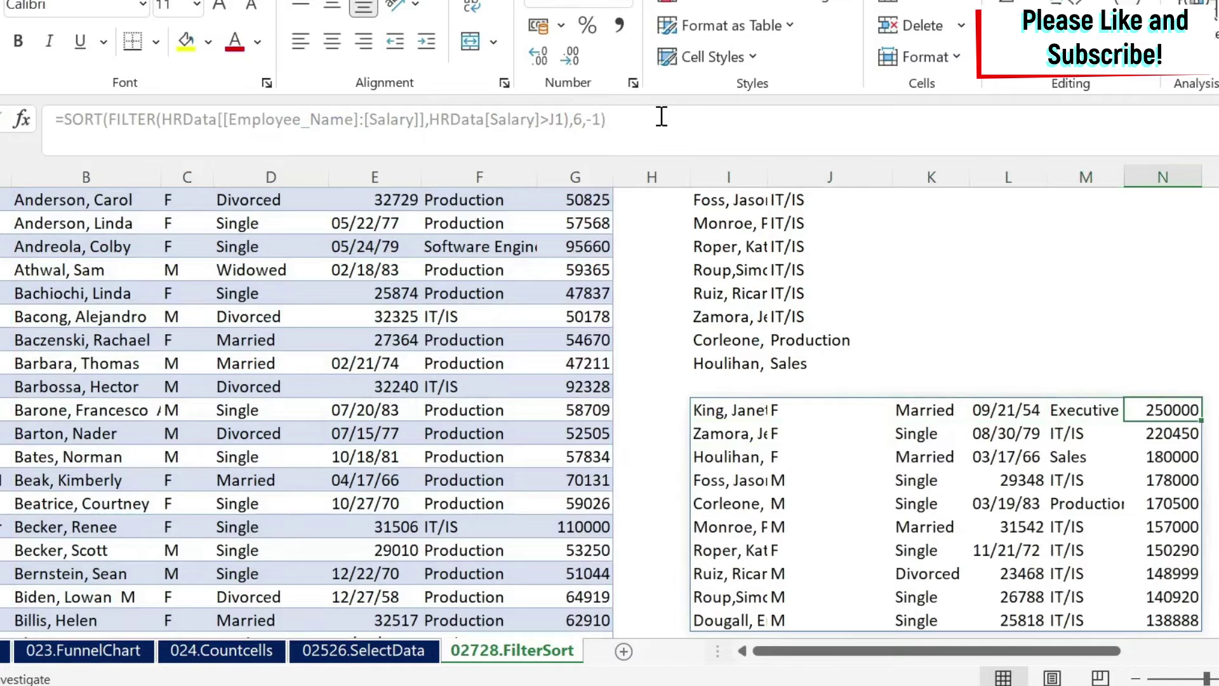
pyautogui.hotkey('shift', 'Down')
pyautogui.hotkey('shift', 'Down')
pyautogui.hotkey('shift', 'Down')
pyautogui.hotkey('shift', 'Down')
pyautogui.hotkey('shift', 'Down')
pyautogui.hotkey('shift', 'Down')
pyautogui.hotkey('shift', 'Down')
pyautogui.hotkey('shift', 'Down')
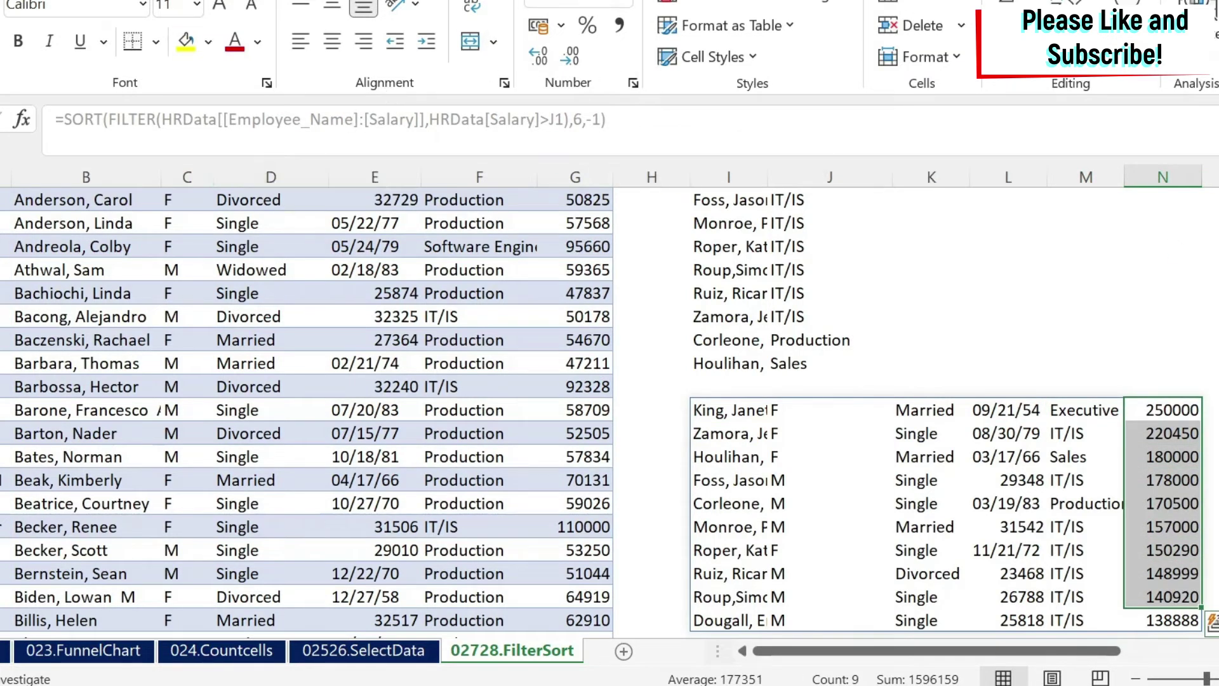
pyautogui.click(745, 405)
# Wrap the formula in FILTER with {1,0,0,0,1,0} to keep only name and department columns.
pyautogui.click(64, 119)
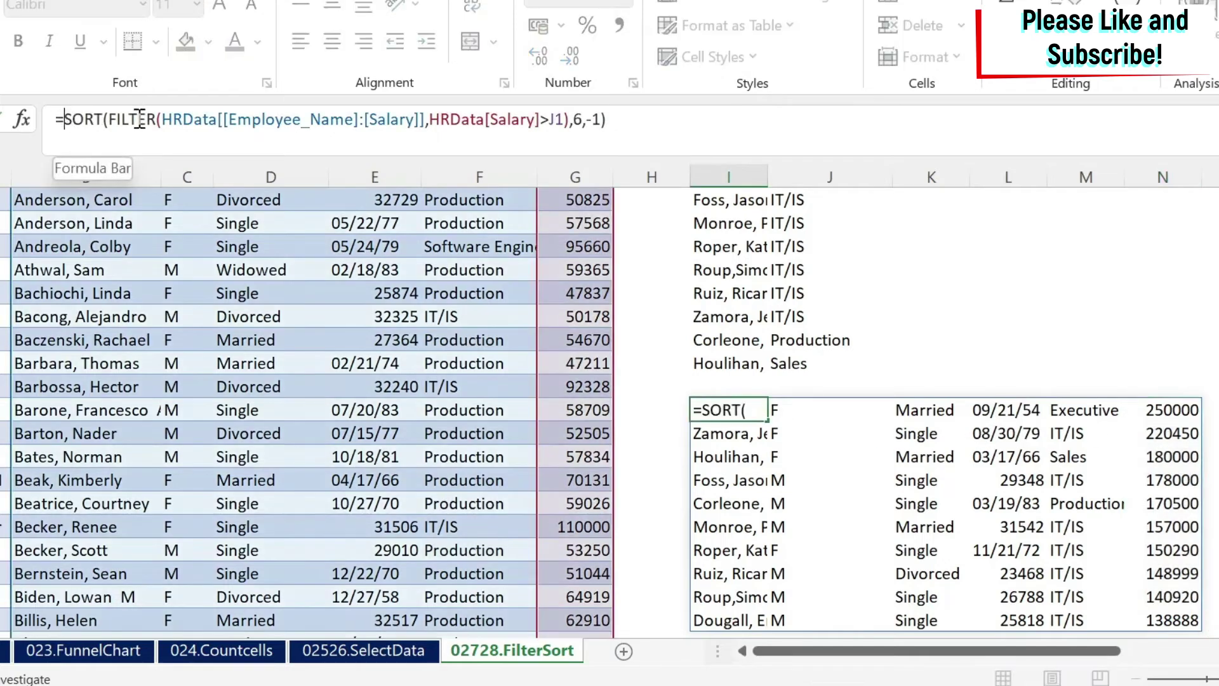
pyautogui.write('Filter(')
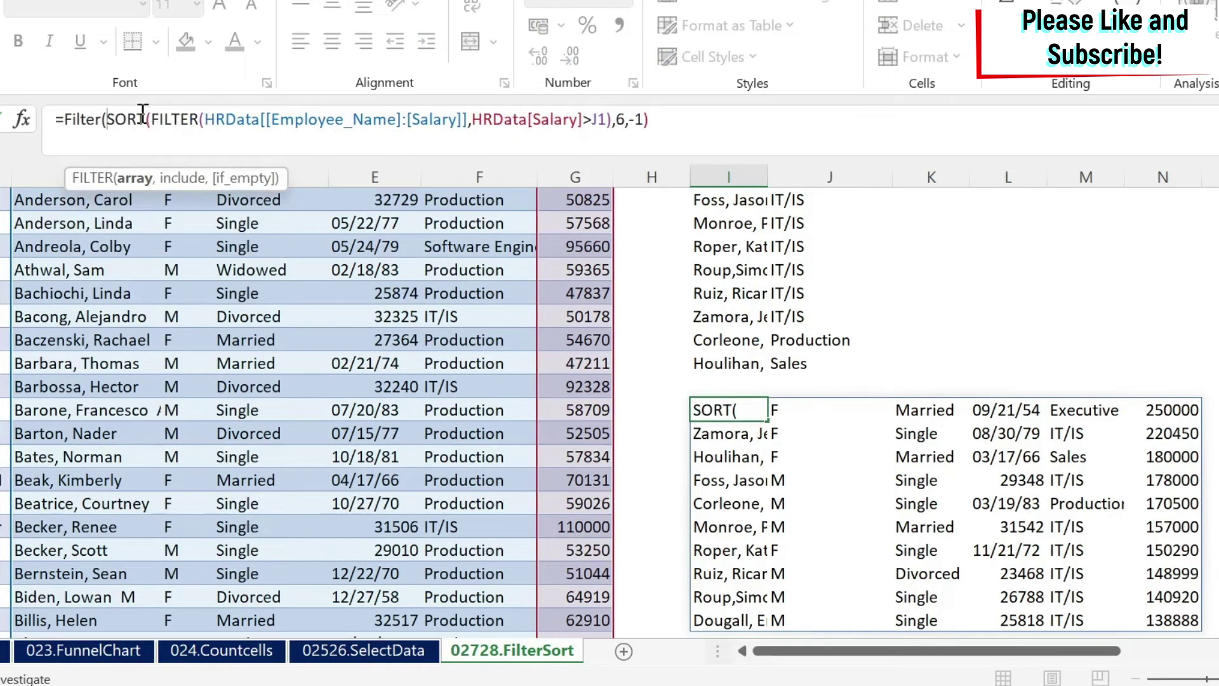
pyautogui.click(672, 124)
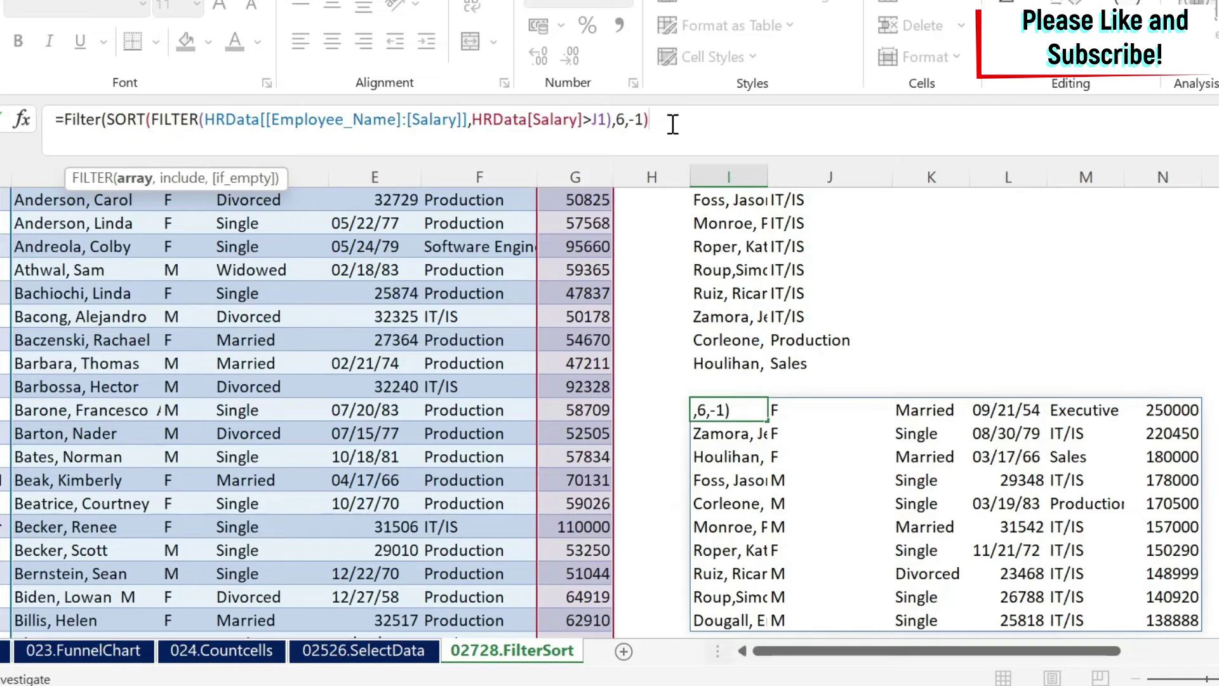
pyautogui.write(',{')
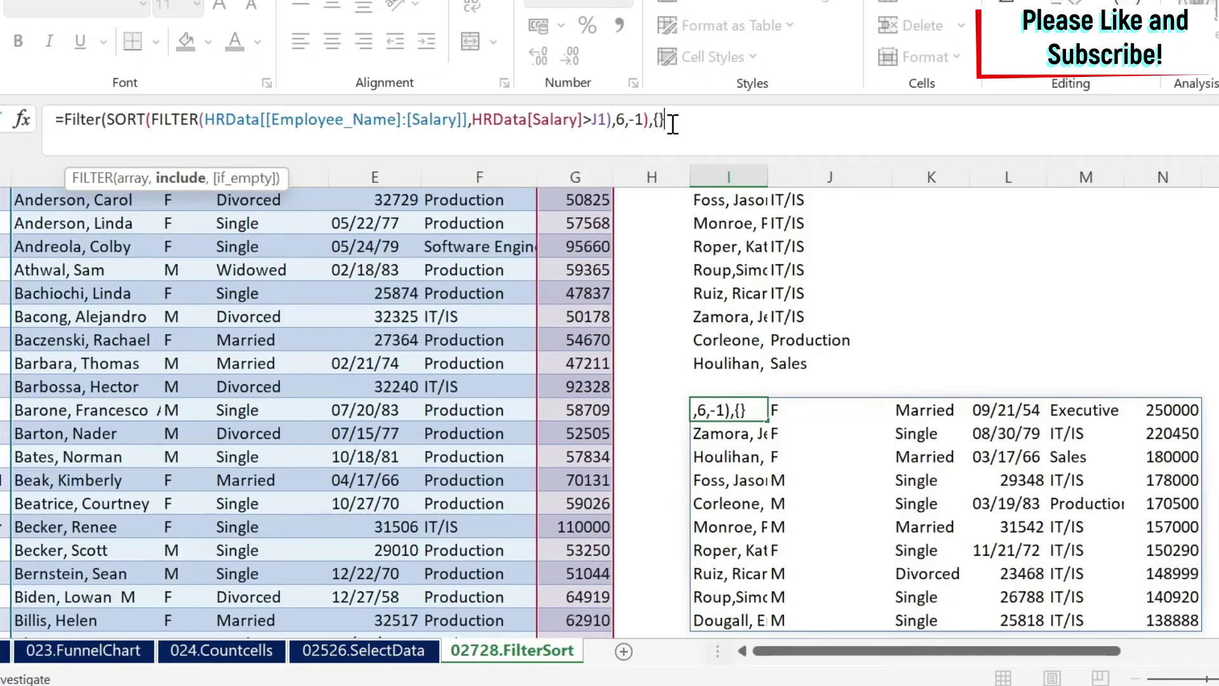
pyautogui.write(')')
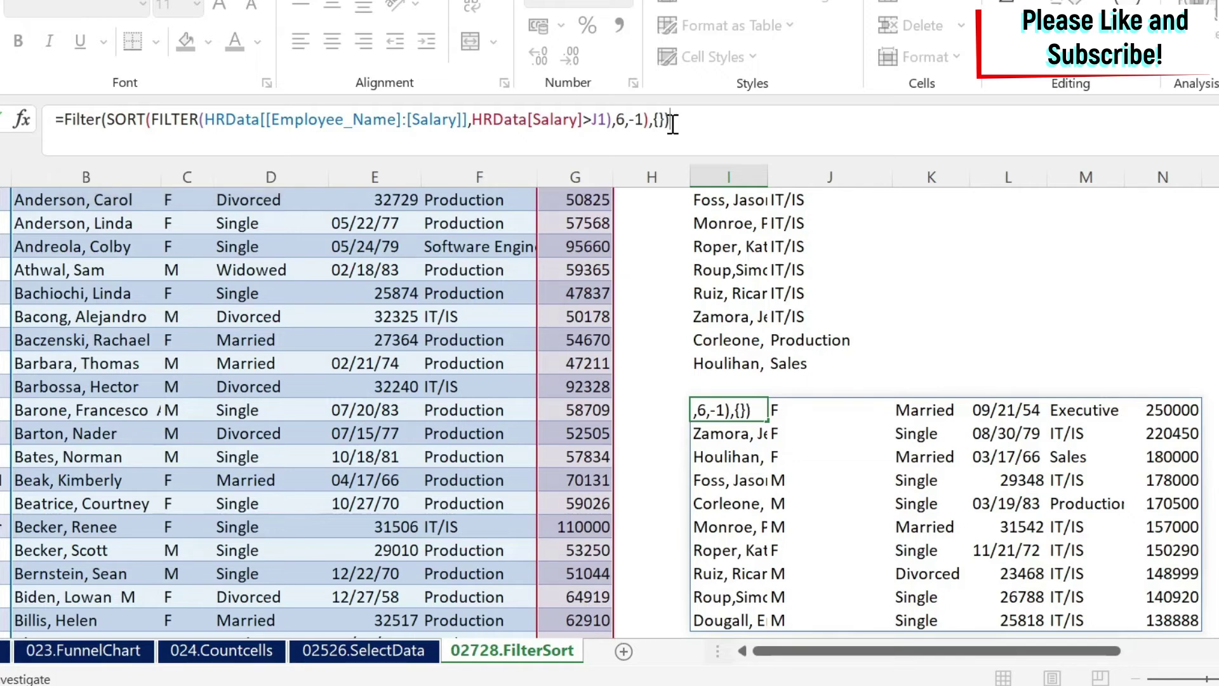
pyautogui.click(659, 121)
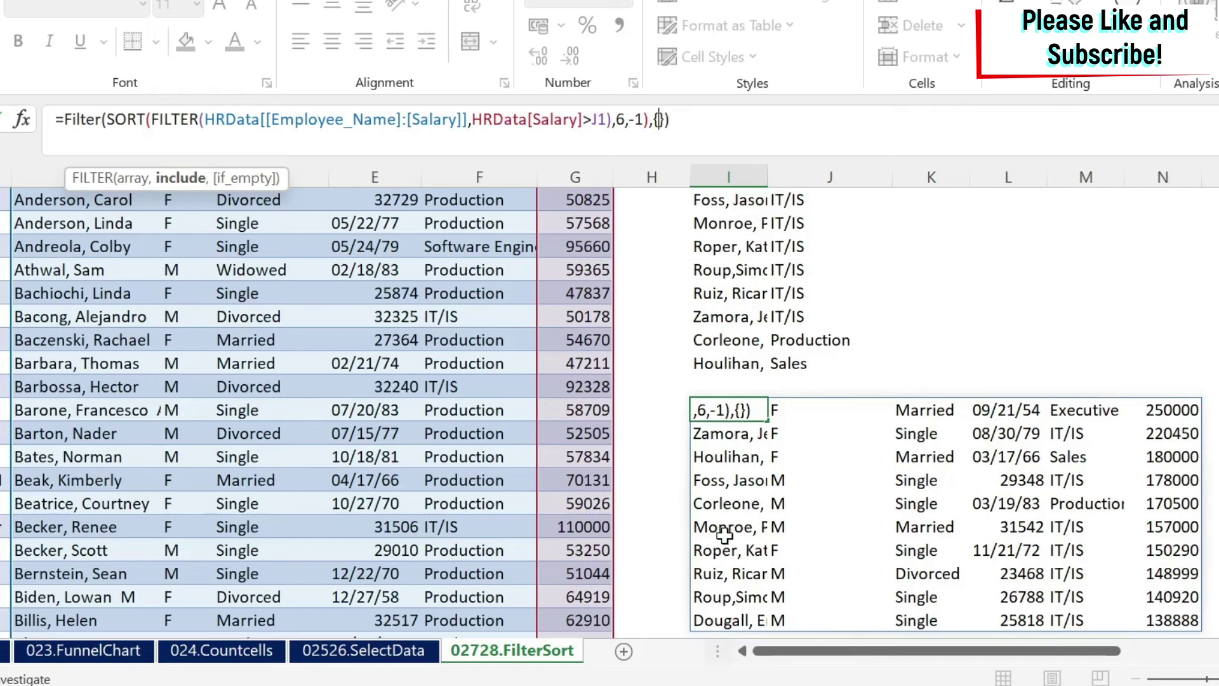
pyautogui.write('1,')
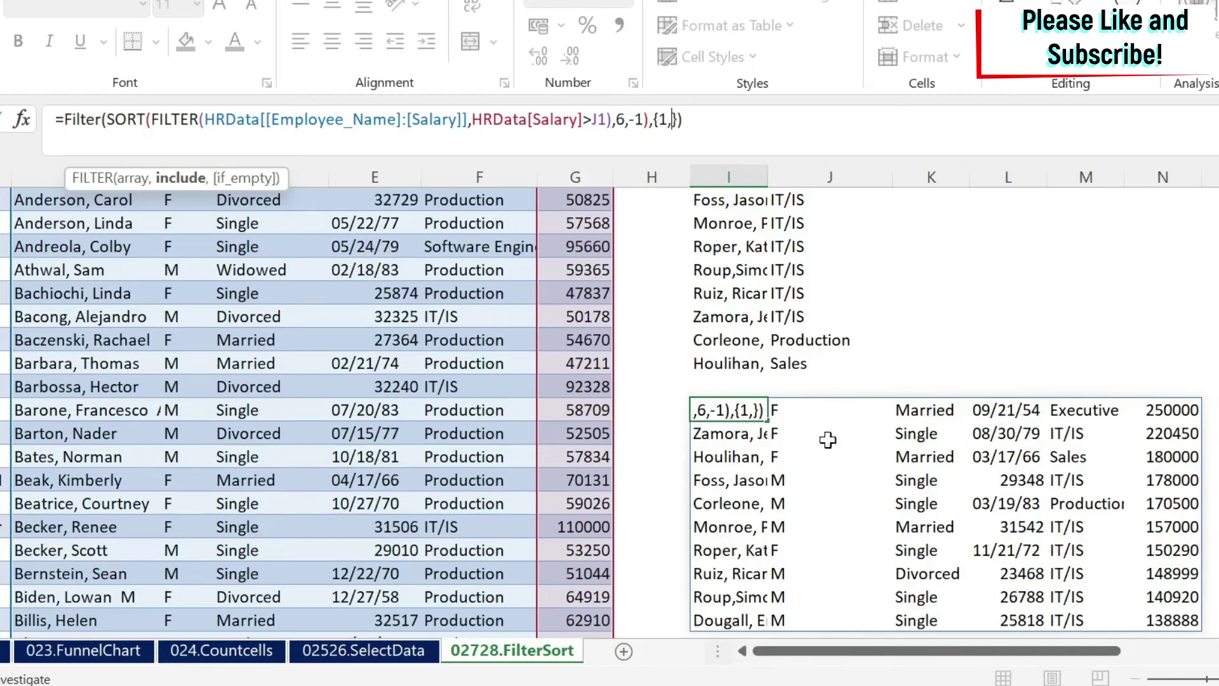
pyautogui.write('0,0,')
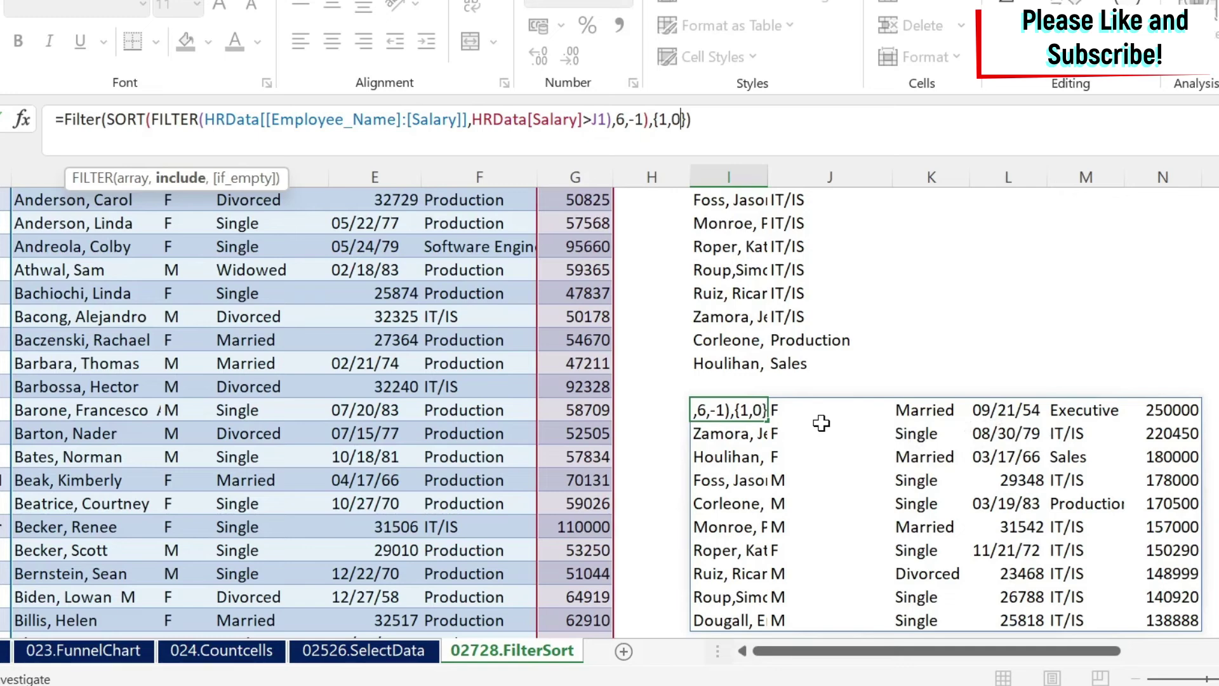
pyautogui.write('0,')
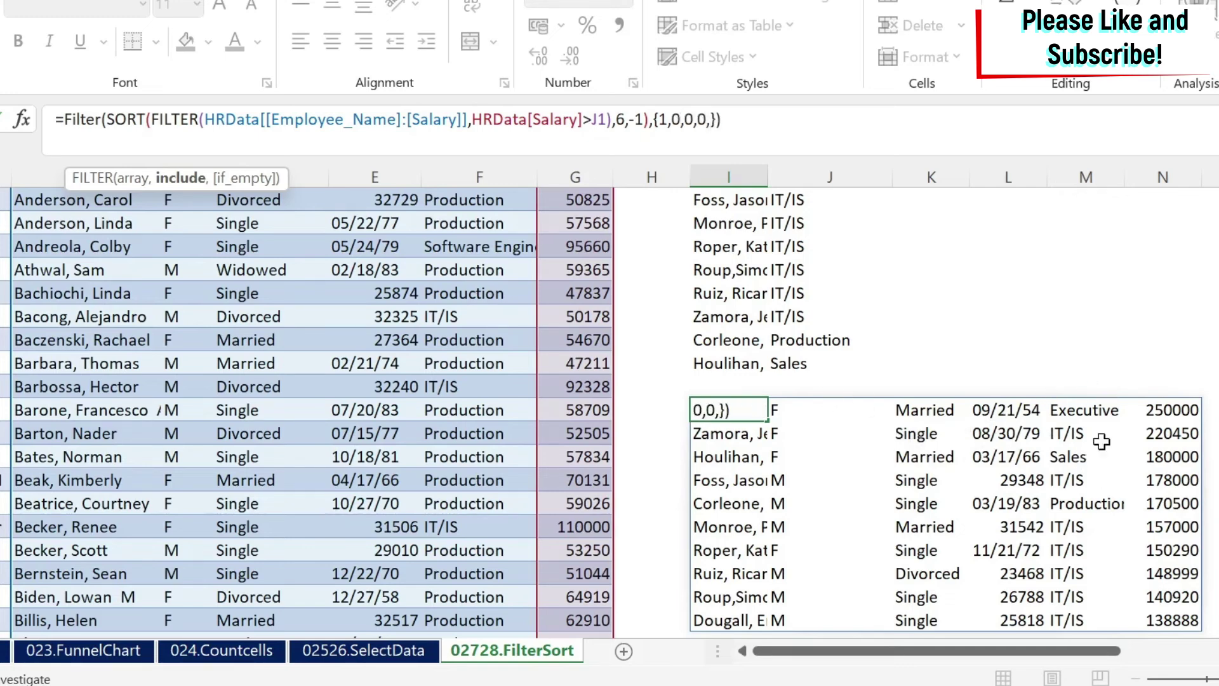
pyautogui.write('1')
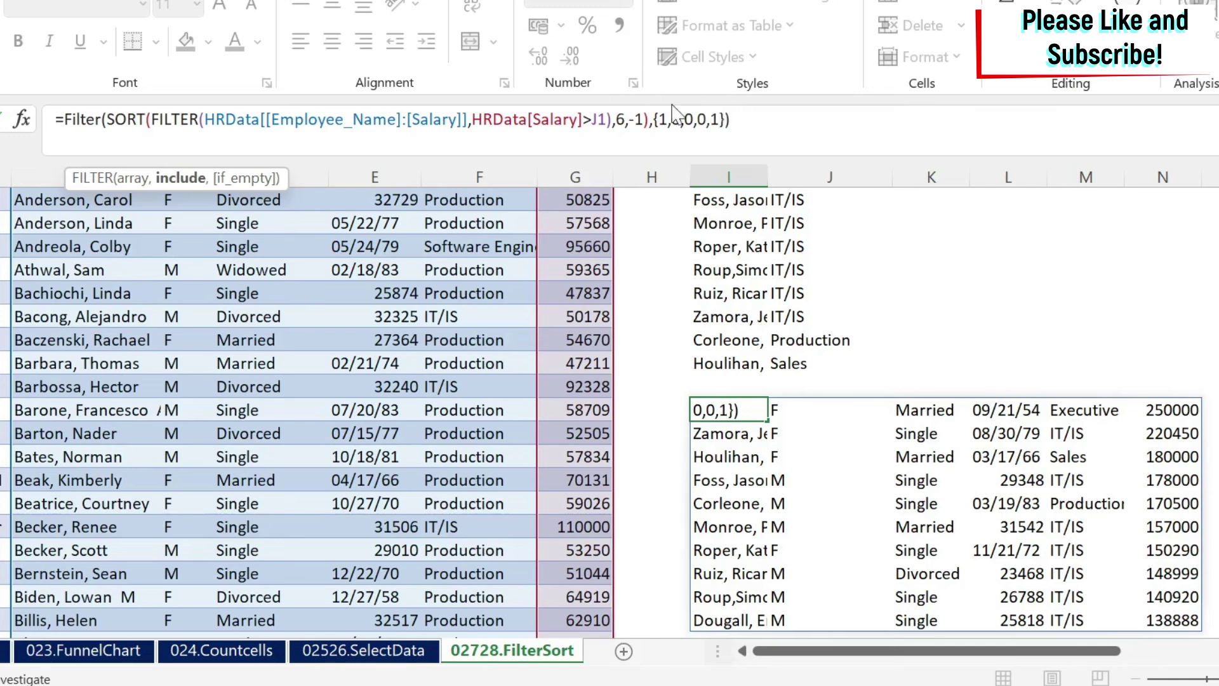
pyautogui.write(',')
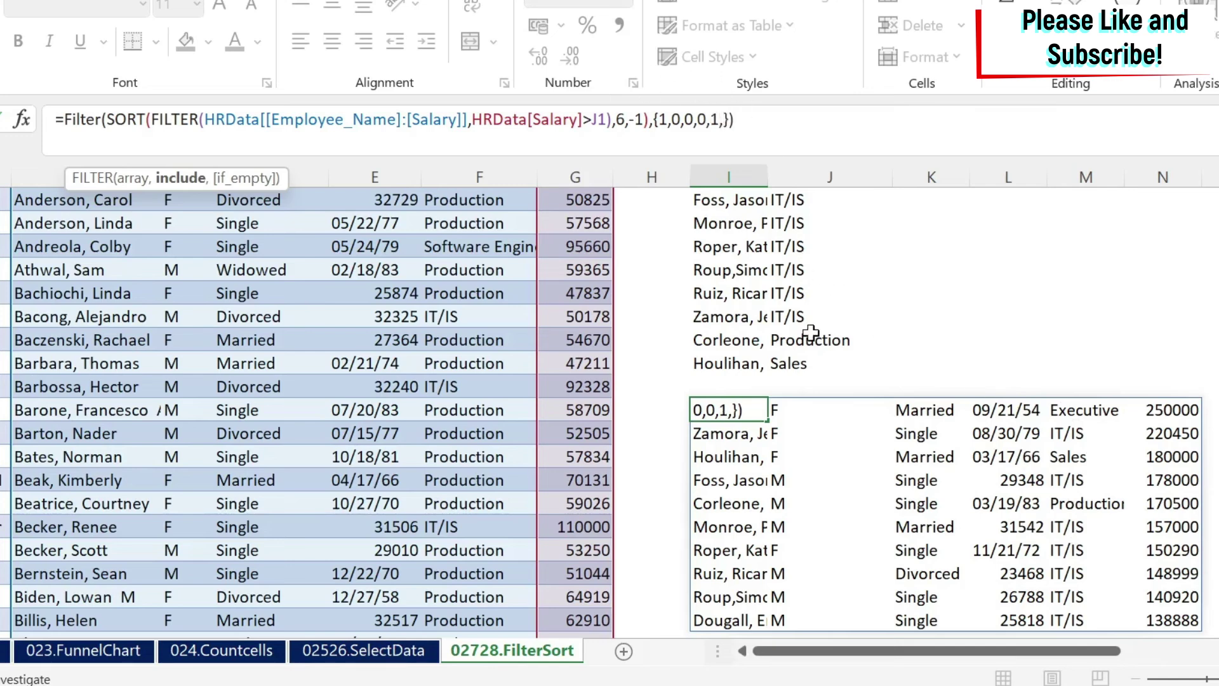
pyautogui.write('0')
pyautogui.press('Return')
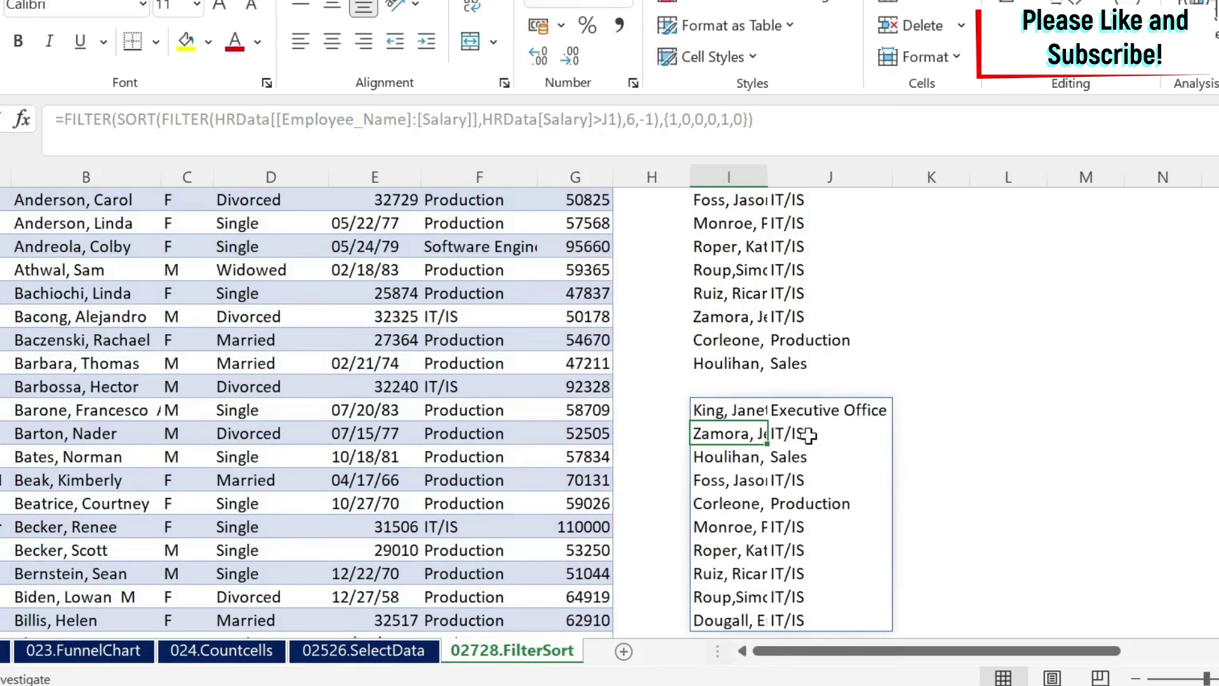
pyautogui.moveTo(704, 404); pyautogui.dragTo(794, 616)
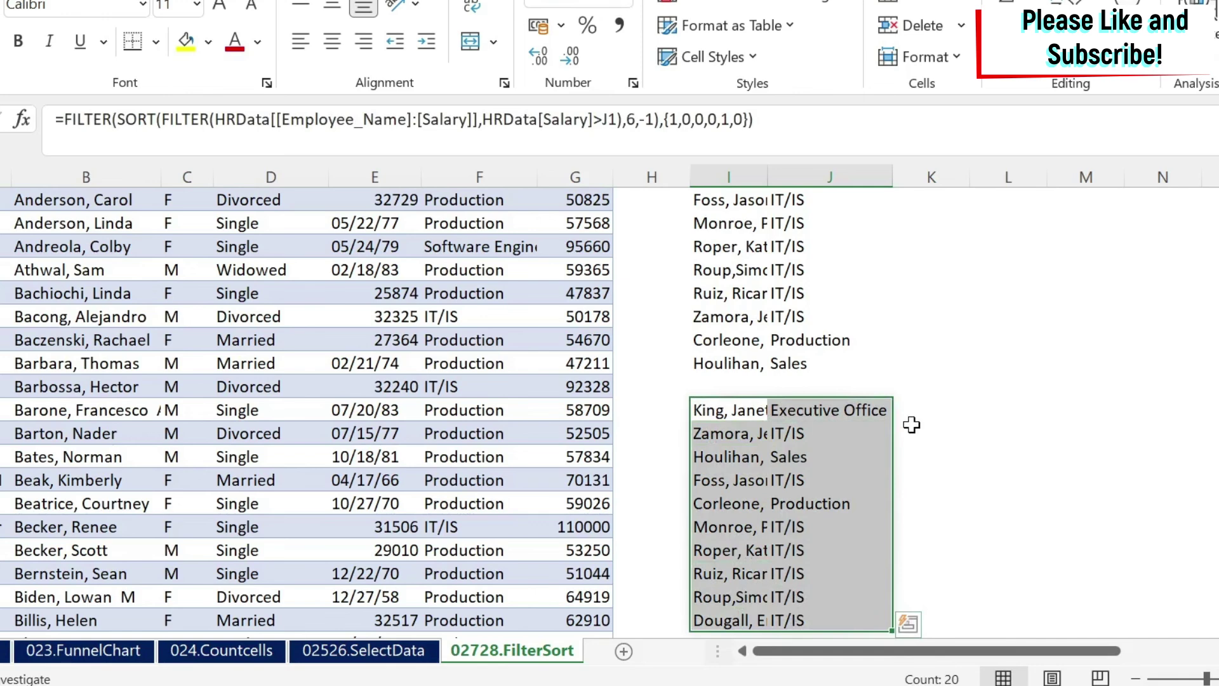
pyautogui.scroll(3, 634, 397)
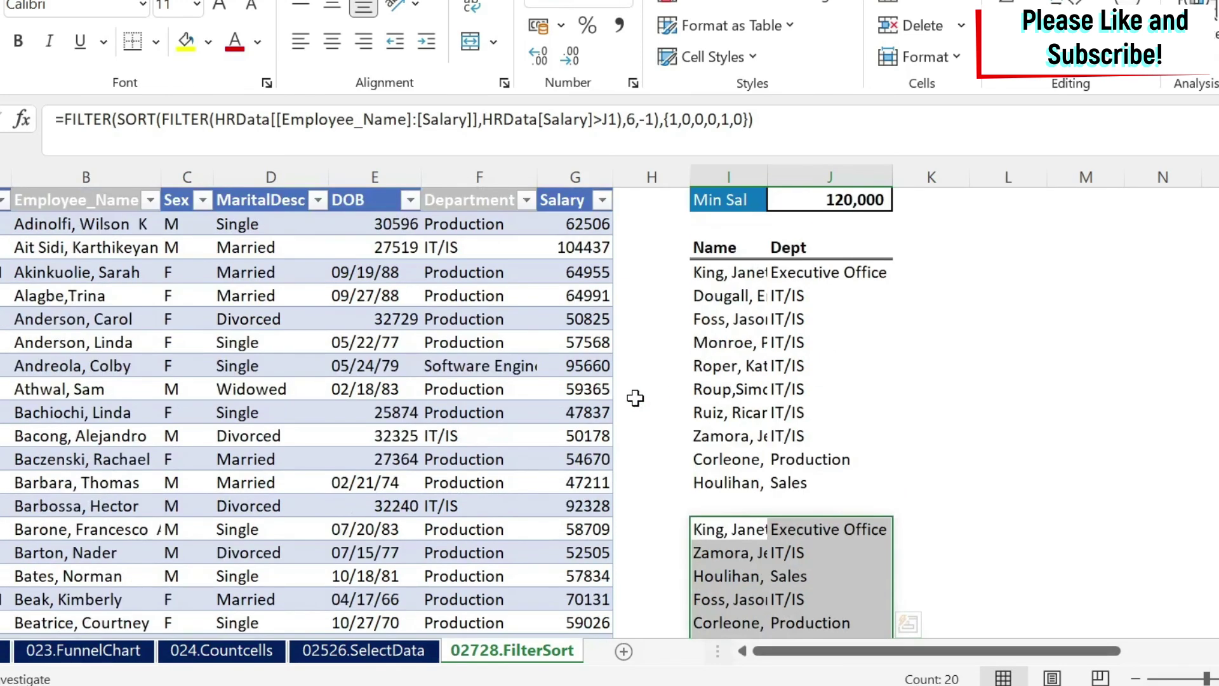